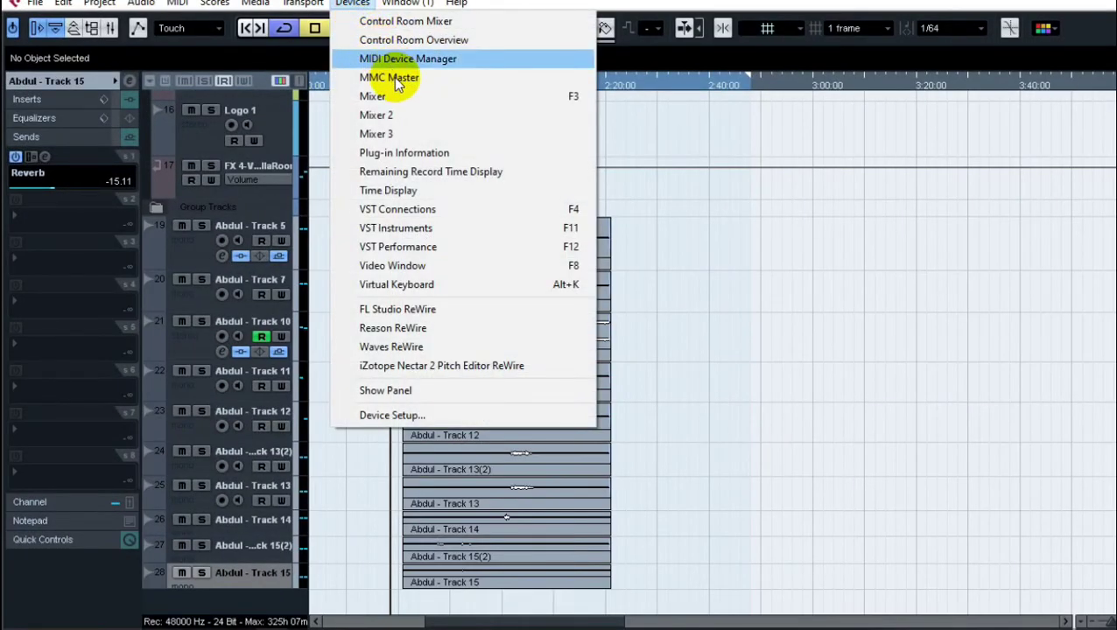
Open the Mixer from the Devices menu.
{"action": "left_click", "coordinate": [402, 95]}
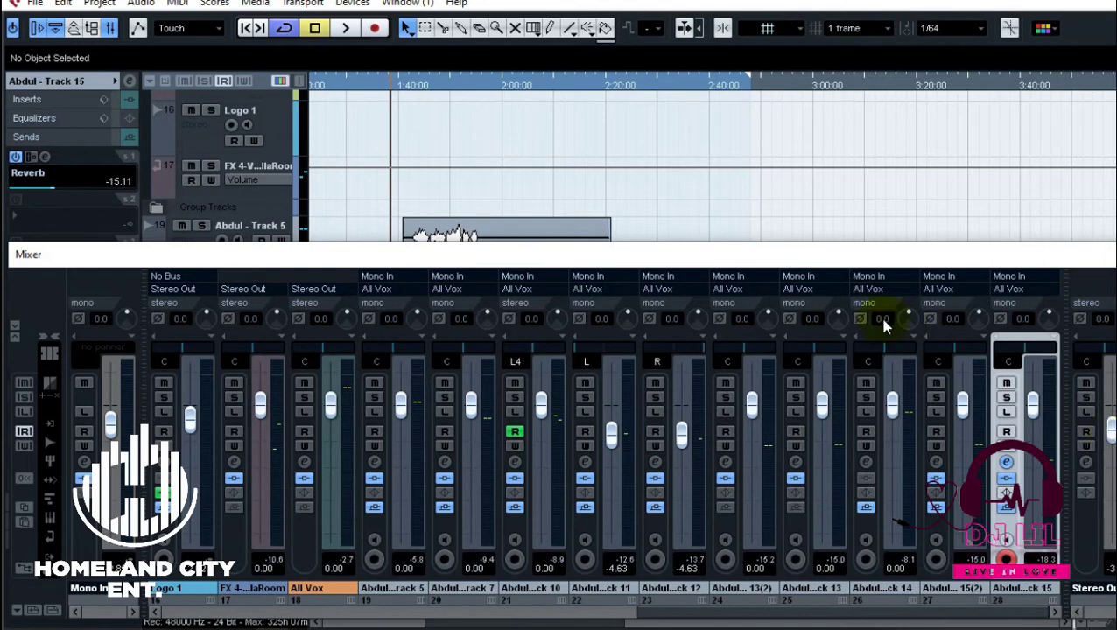
Raise the mixer and scroll left to show the Delay, Tape, Logo 1 and All Vox channels.
{"action": "left_click_drag", "start_coordinate": [818, 259], "coordinate": [829, 171]}
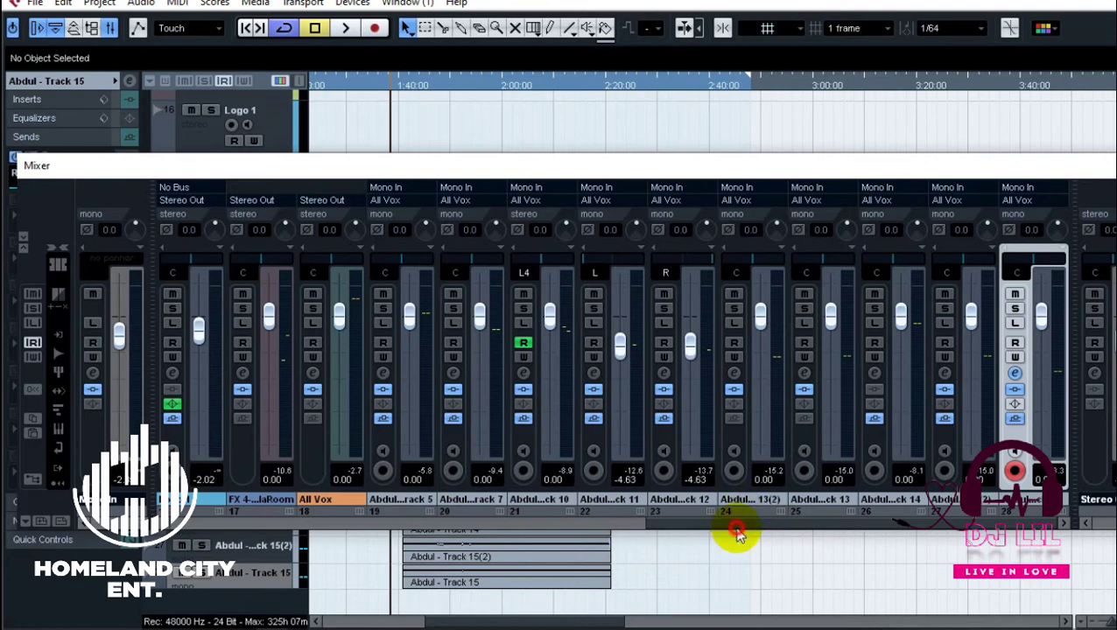
{"action": "left_click_drag", "start_coordinate": [738, 528], "coordinate": [666, 525]}
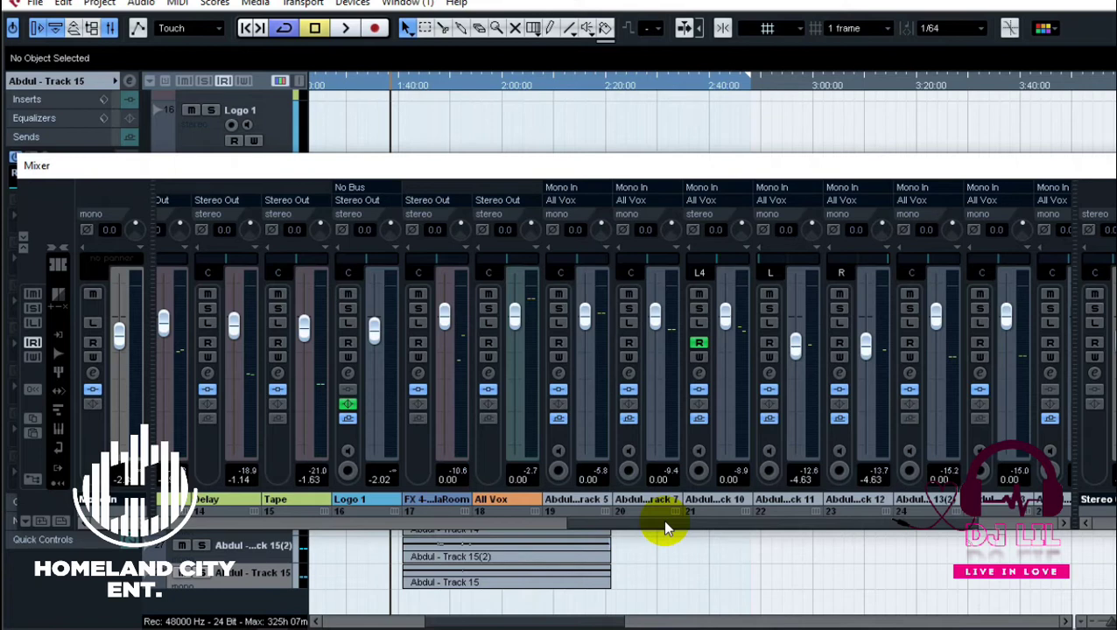
Audition the song, move the playhead earlier, and enable write automation on All Vox.
{"action": "key", "text": "space"}
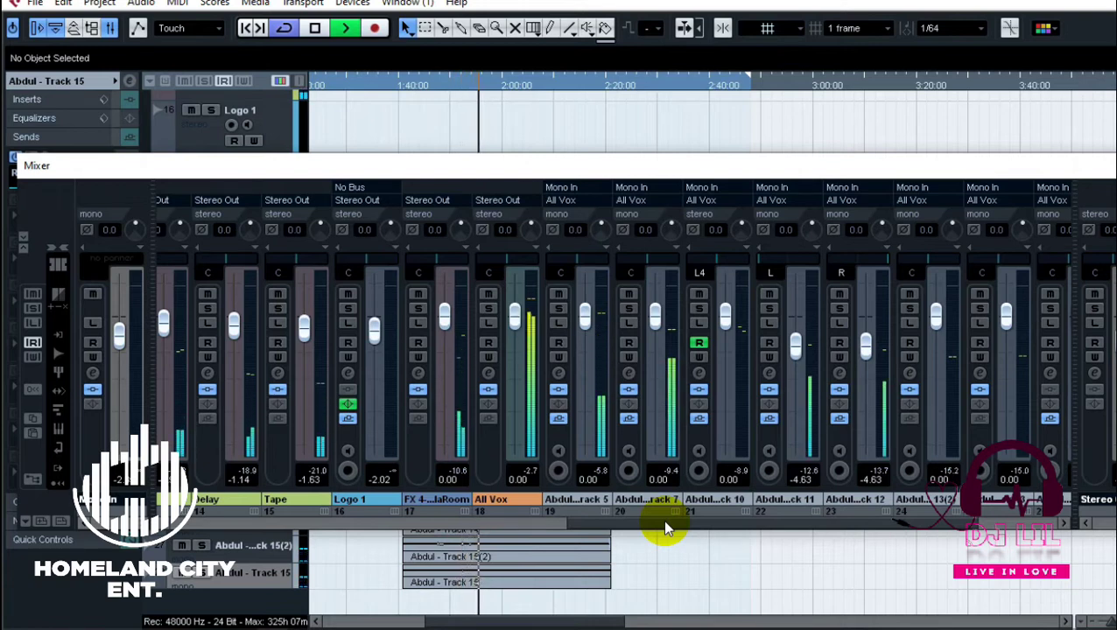
{"action": "key", "text": "space"}
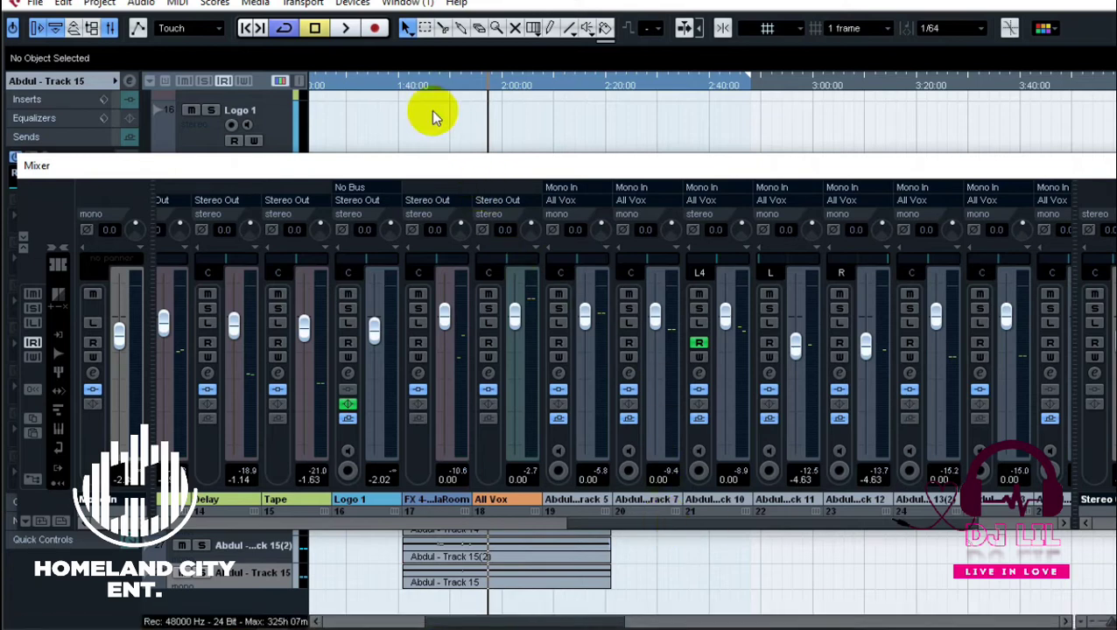
{"action": "left_click", "coordinate": [414, 83]}
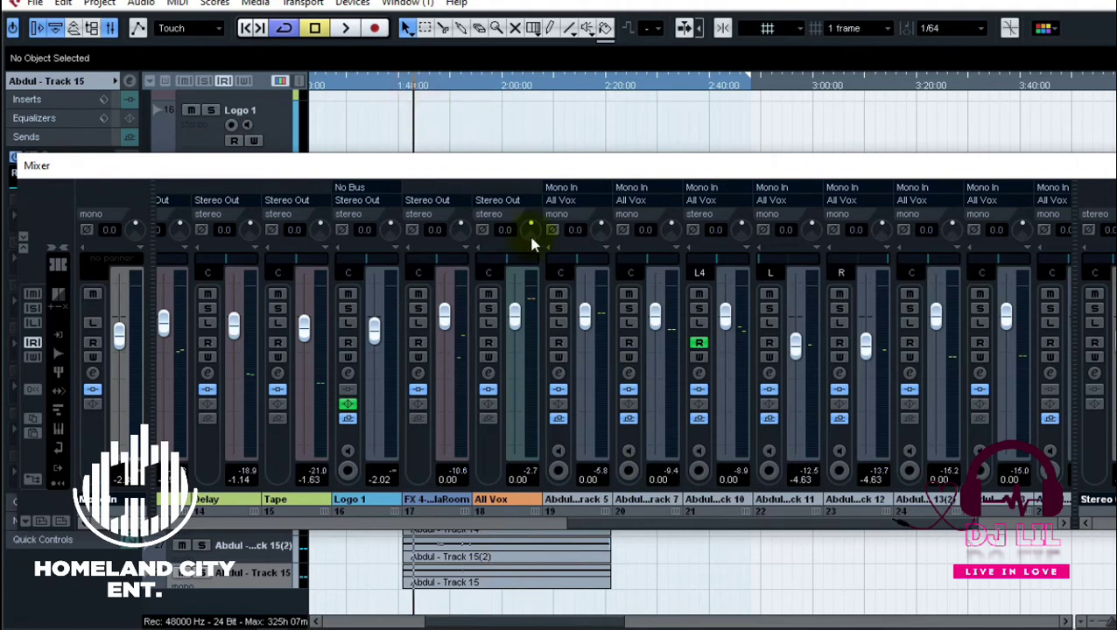
{"action": "left_click", "coordinate": [490, 357]}
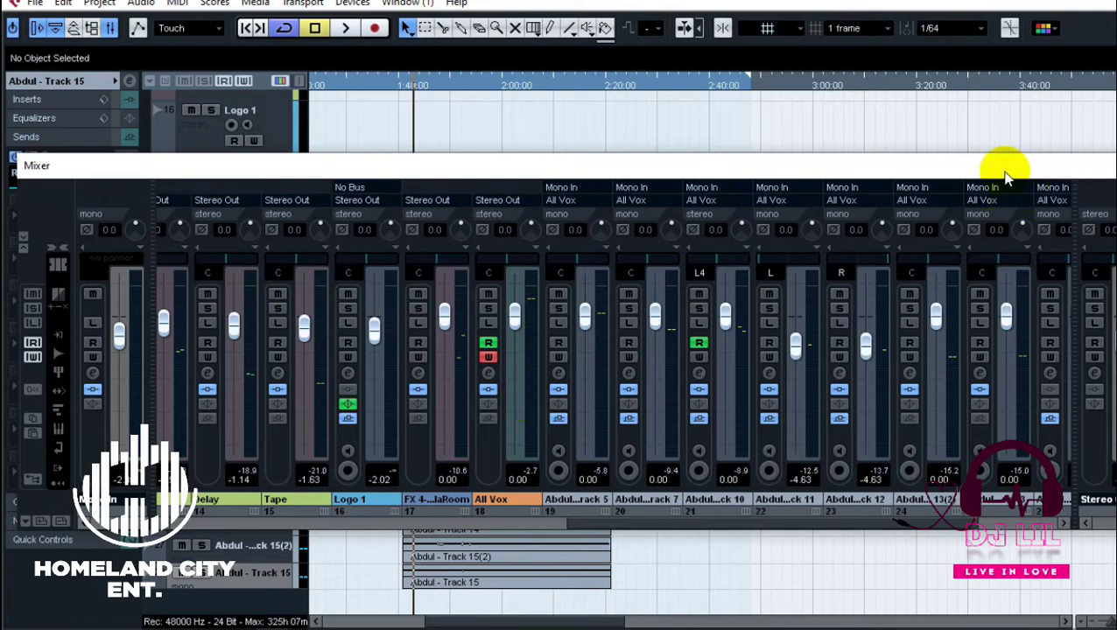
Open Track 10's Nectar 2 insert from its channel settings and dismiss the Preset Manager.
{"action": "left_click", "coordinate": [703, 372]}
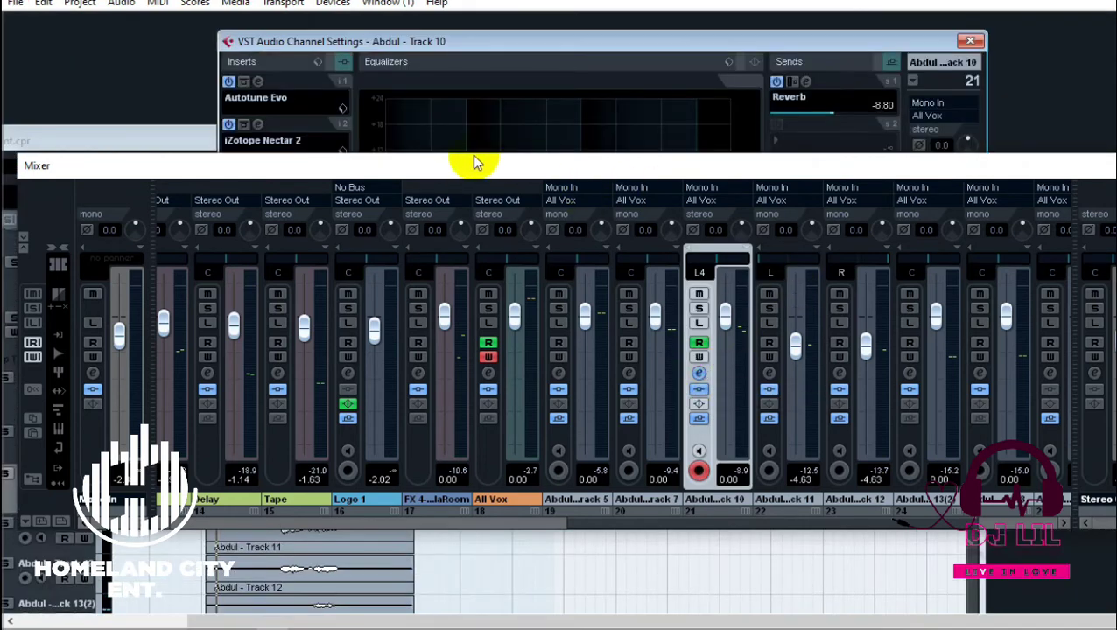
{"action": "left_click_drag", "start_coordinate": [473, 163], "coordinate": [459, 216]}
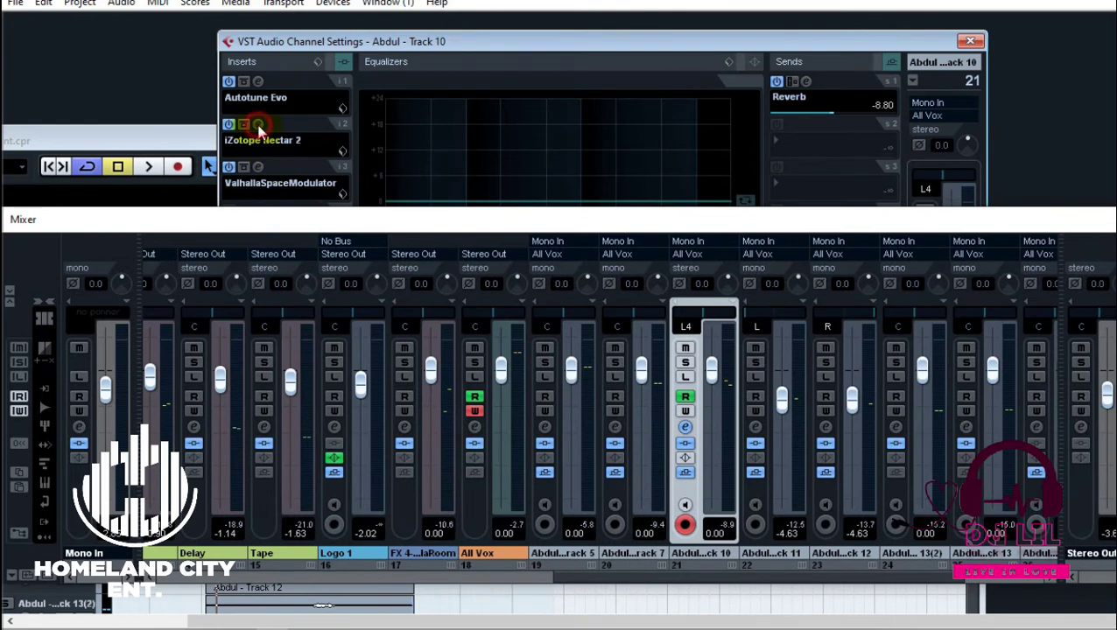
{"action": "left_click", "coordinate": [261, 128]}
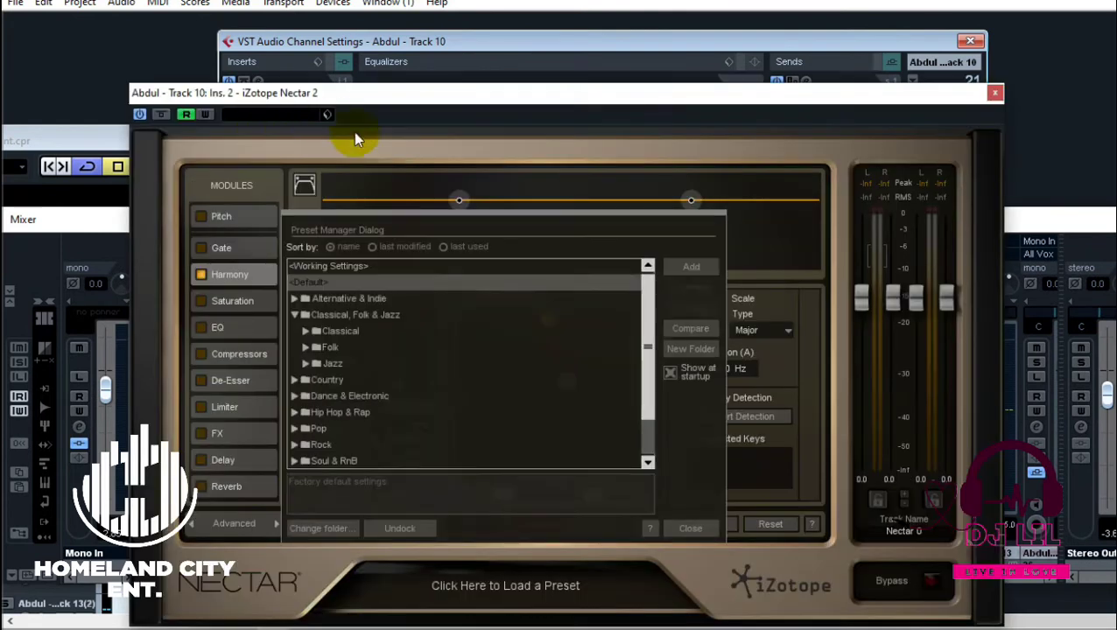
{"action": "left_click", "coordinate": [694, 528]}
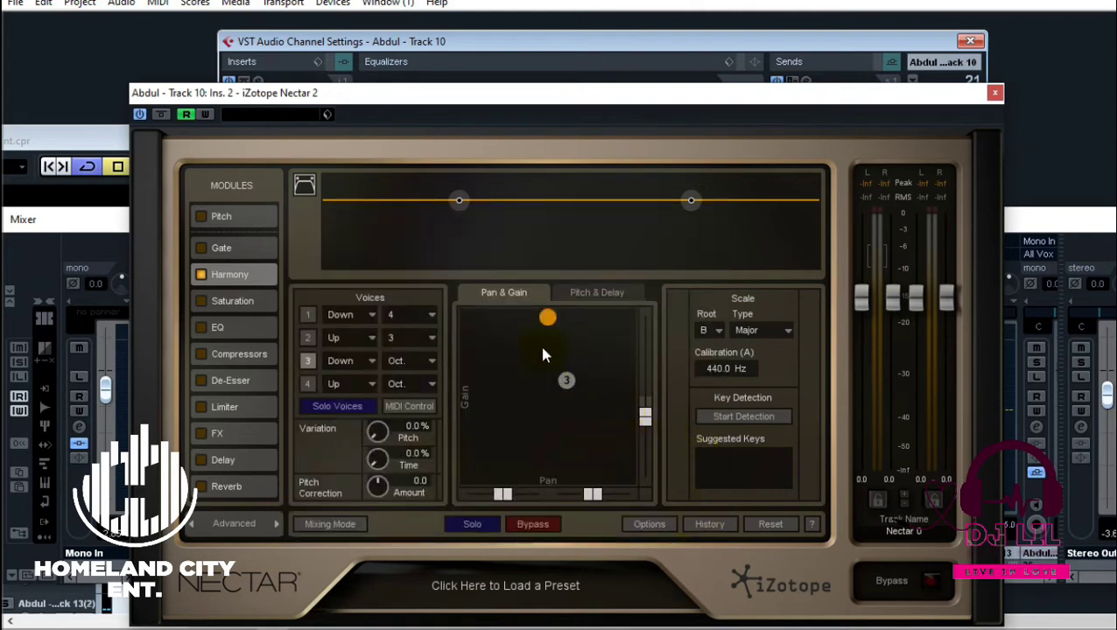
Position the Nectar window over the mixer and play from about 2:00.
{"action": "left_click", "coordinate": [74, 138]}
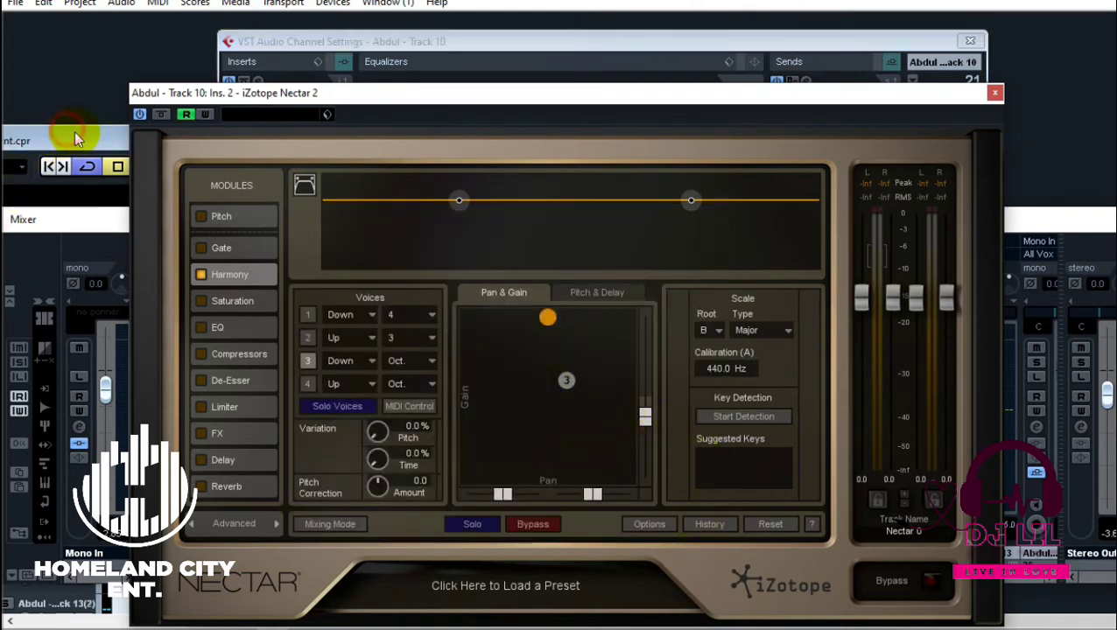
{"action": "left_click_drag", "start_coordinate": [943, 90], "coordinate": [882, 284]}
{"action": "left_click", "coordinate": [530, 88]}
{"action": "key", "text": "space"}
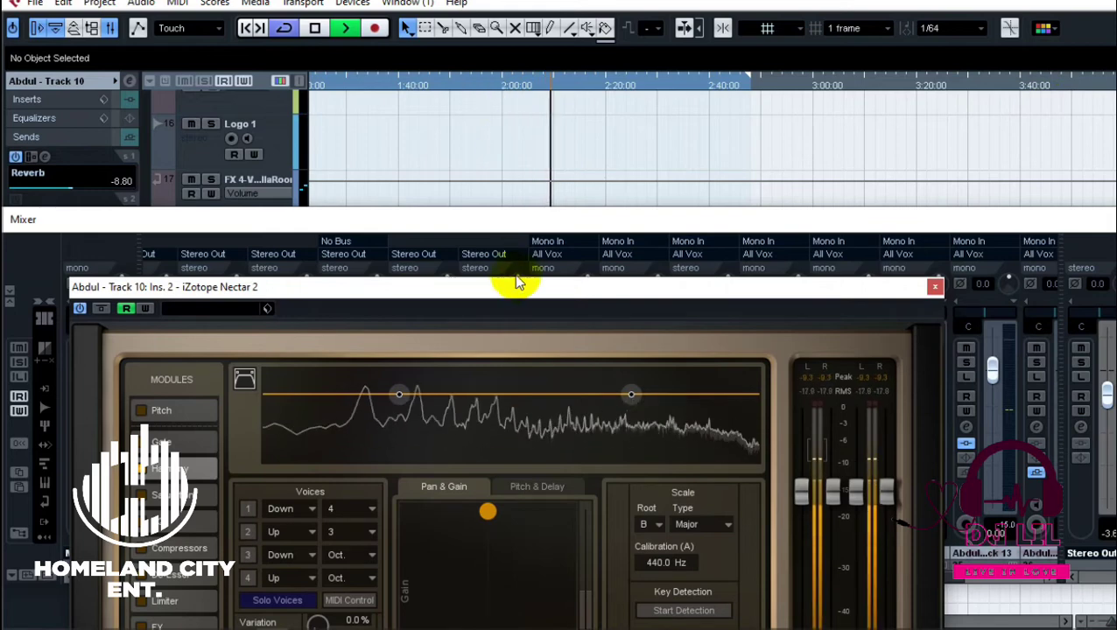
Move Nectar 2 to the top and play a pass adjusting Harmony voice 3 gain.
{"action": "left_click_drag", "start_coordinate": [515, 296], "coordinate": [523, 51]}
{"action": "key", "text": "space"}
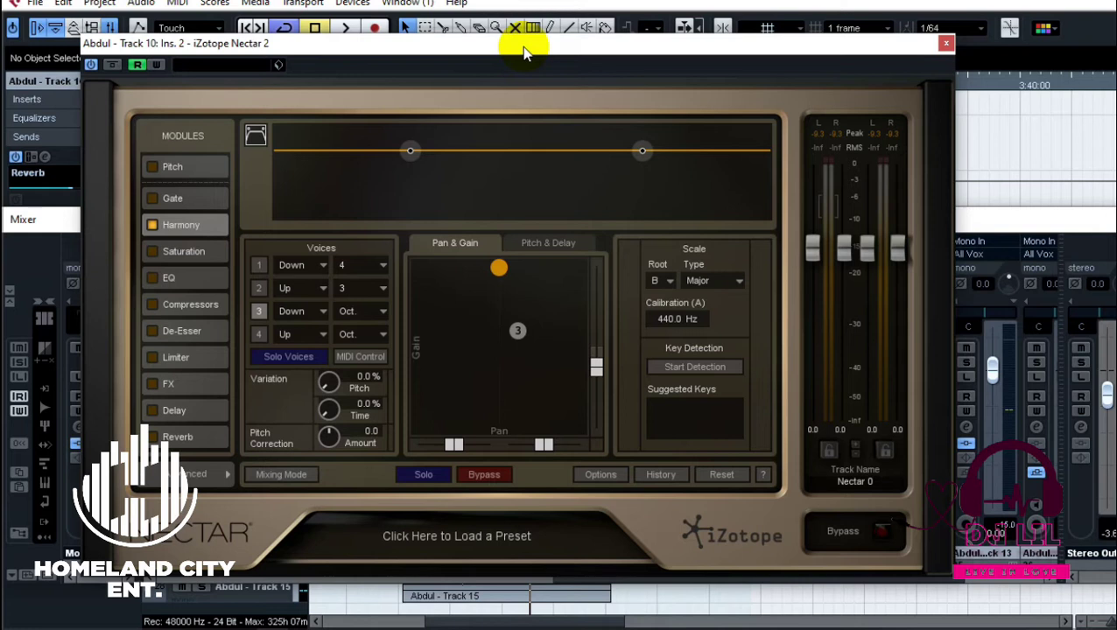
{"action": "key", "text": "space"}
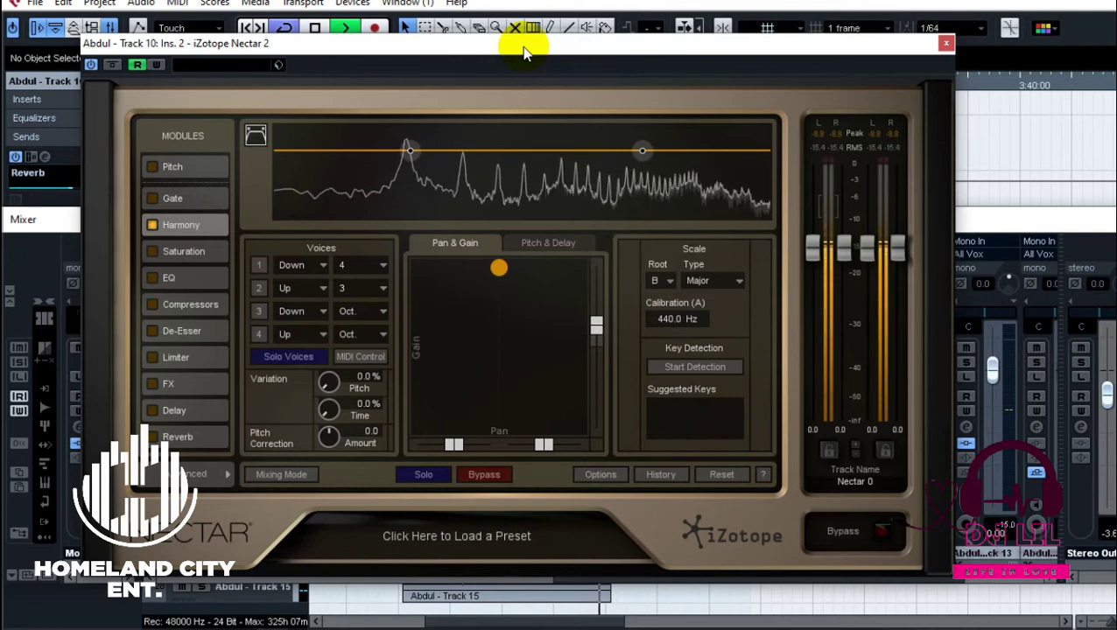
{"action": "key", "text": "space"}
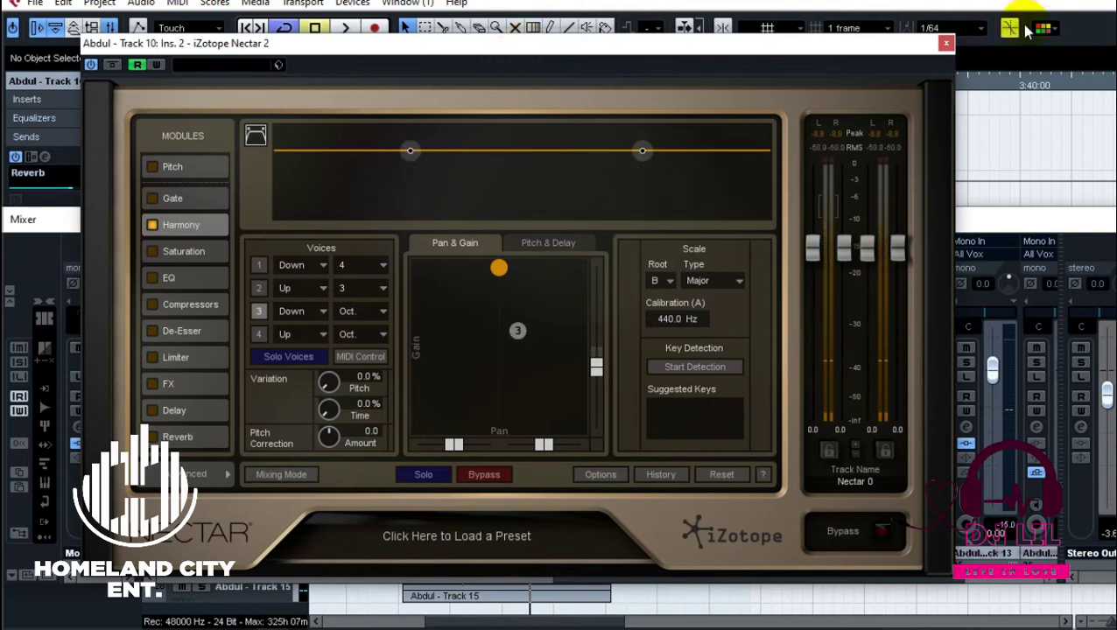
Close Nectar 2, solo Track 10, play it back, then return to the start position.
{"action": "left_click", "coordinate": [946, 43]}
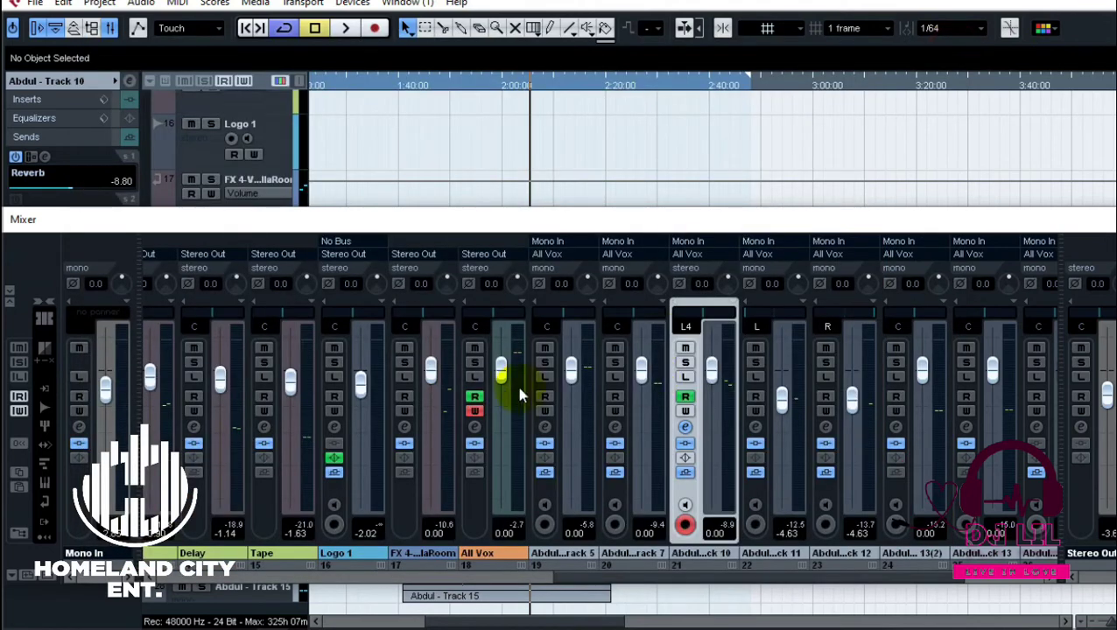
{"action": "left_click", "coordinate": [685, 362]}
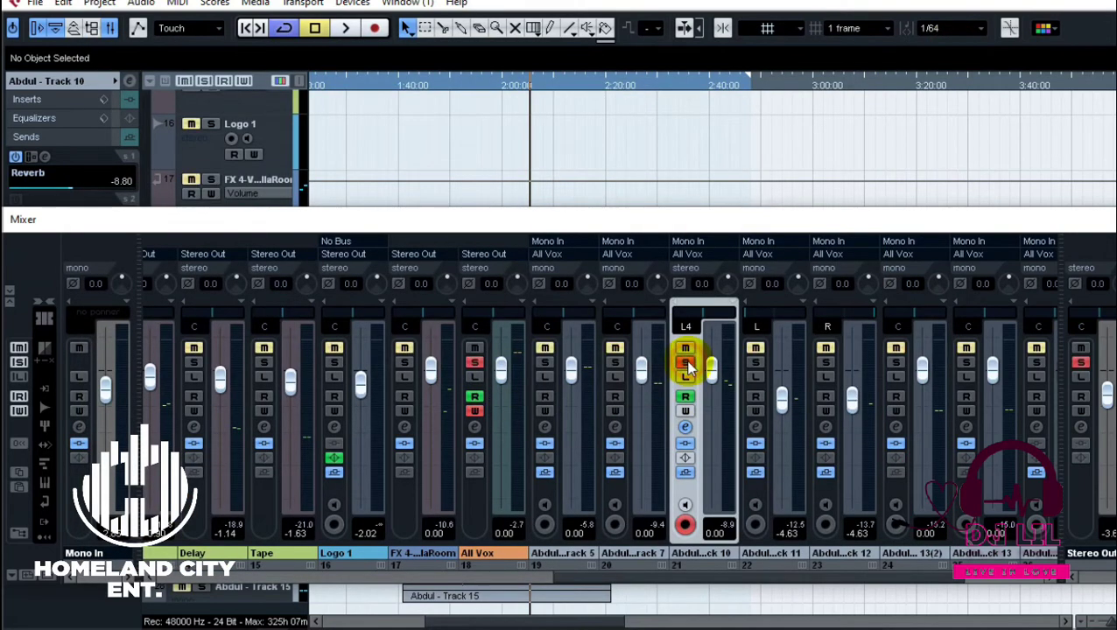
{"action": "key", "text": "space"}
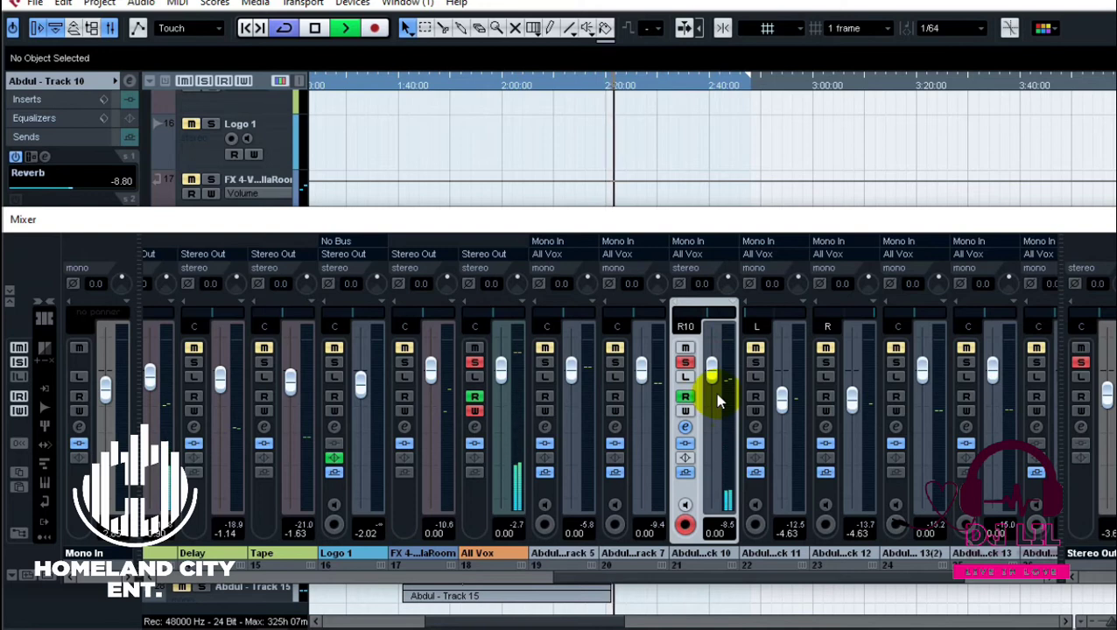
{"action": "key", "text": "space"}
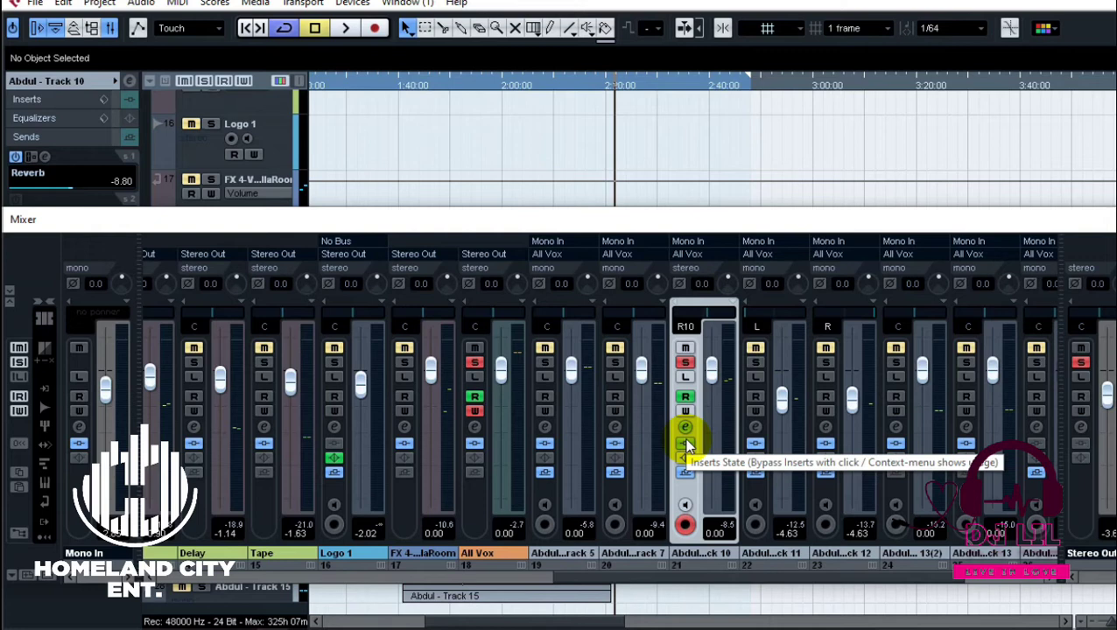
{"action": "key", "text": "space"}
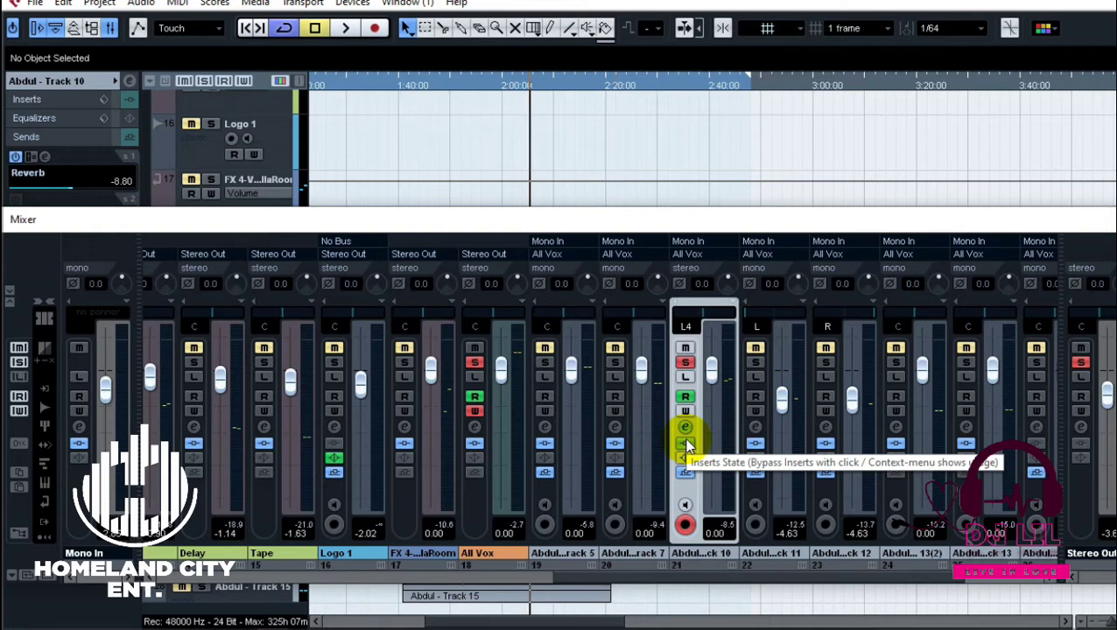
Set the playhead near 1:40 and clear solo across the mixer.
{"action": "left_click", "coordinate": [398, 87]}
{"action": "left_click", "coordinate": [380, 88]}
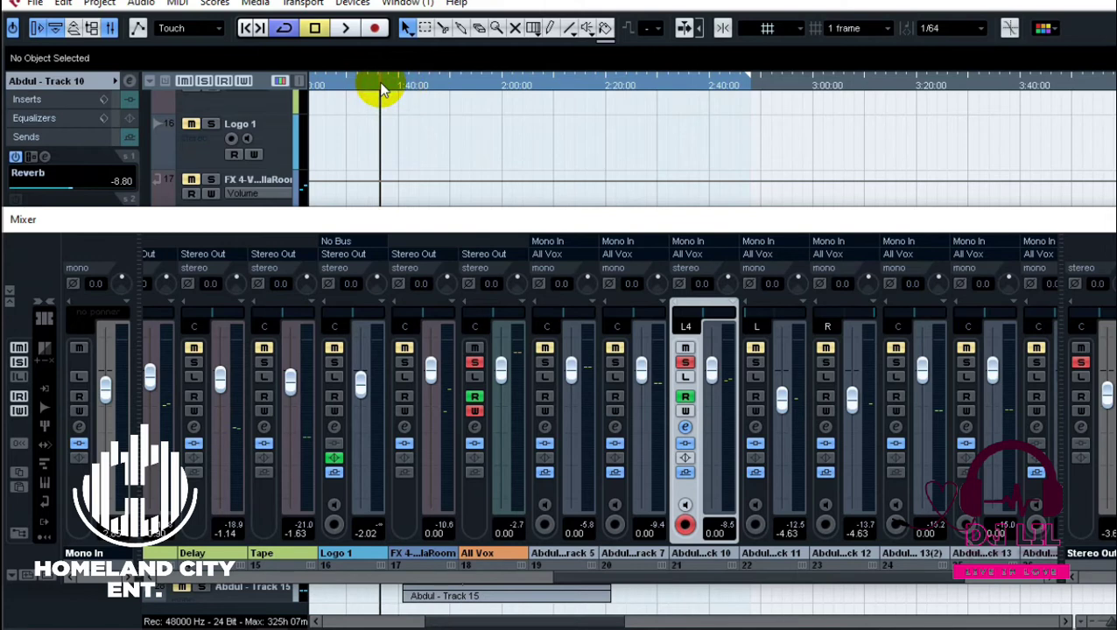
{"action": "left_click", "coordinate": [1081, 363]}
Switch off All Vox write automation, close the mixer, and select Track 5.
{"action": "left_click", "coordinate": [474, 379]}
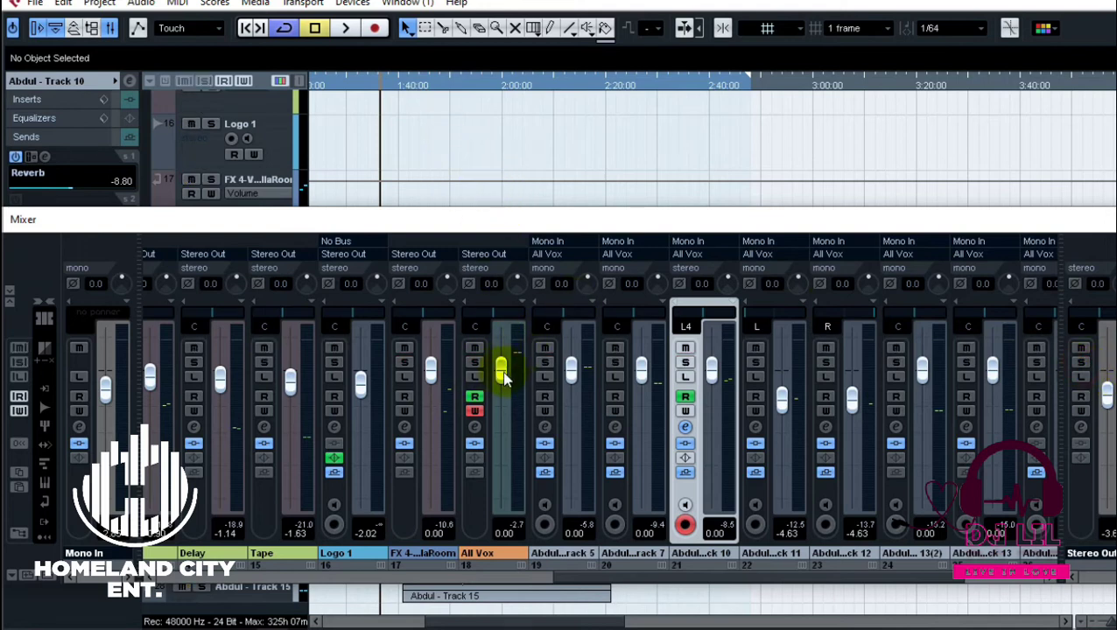
{"action": "left_click", "coordinate": [475, 409]}
{"action": "left_click", "coordinate": [1105, 217]}
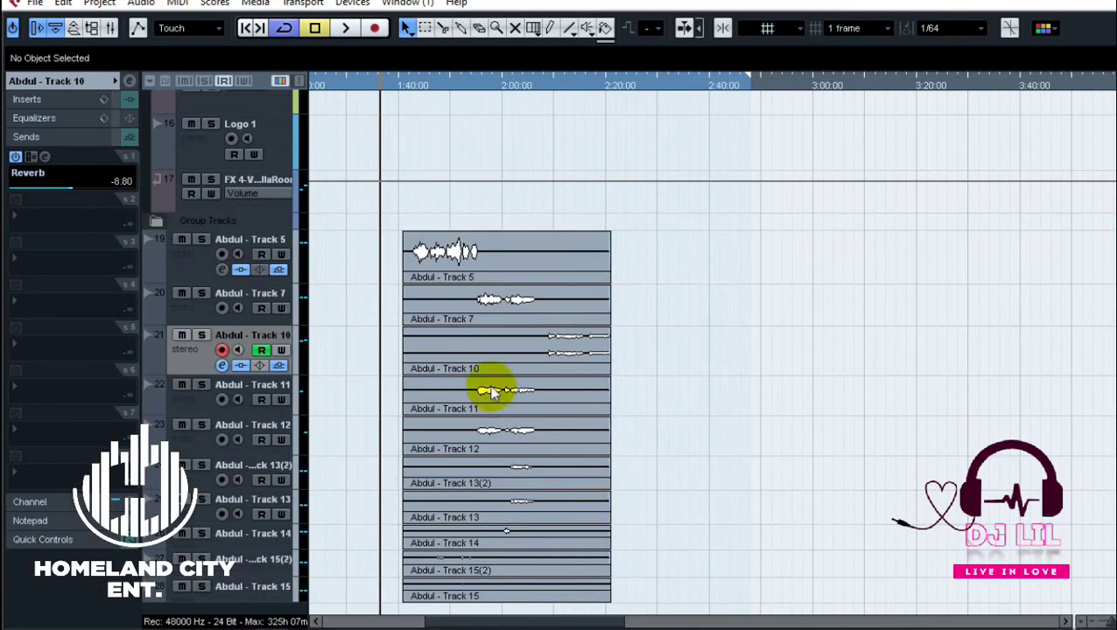
{"action": "left_click", "coordinate": [182, 265]}
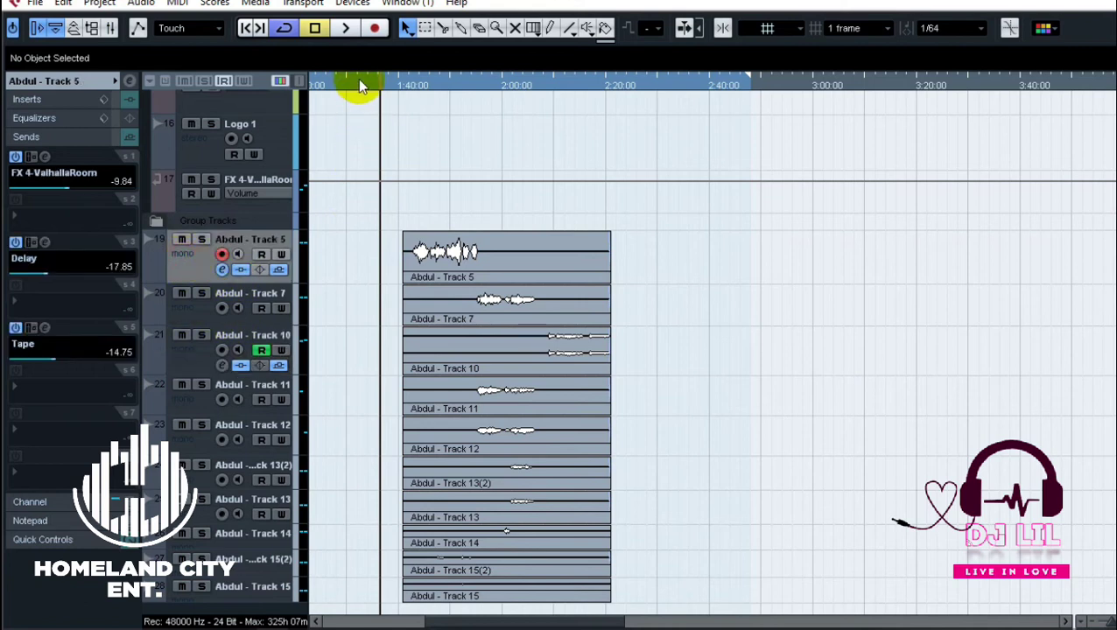
Show Track 5's channel fader in the Inspector and enable its write automation.
{"action": "key", "text": "space"}
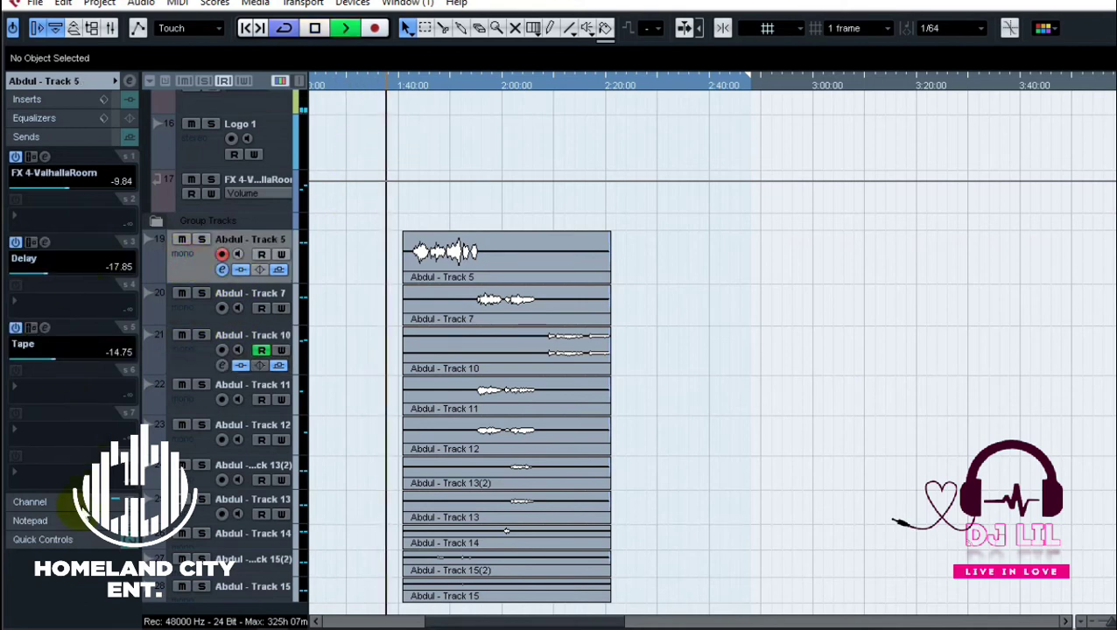
{"action": "left_click", "coordinate": [70, 503]}
{"action": "key", "text": "space"}
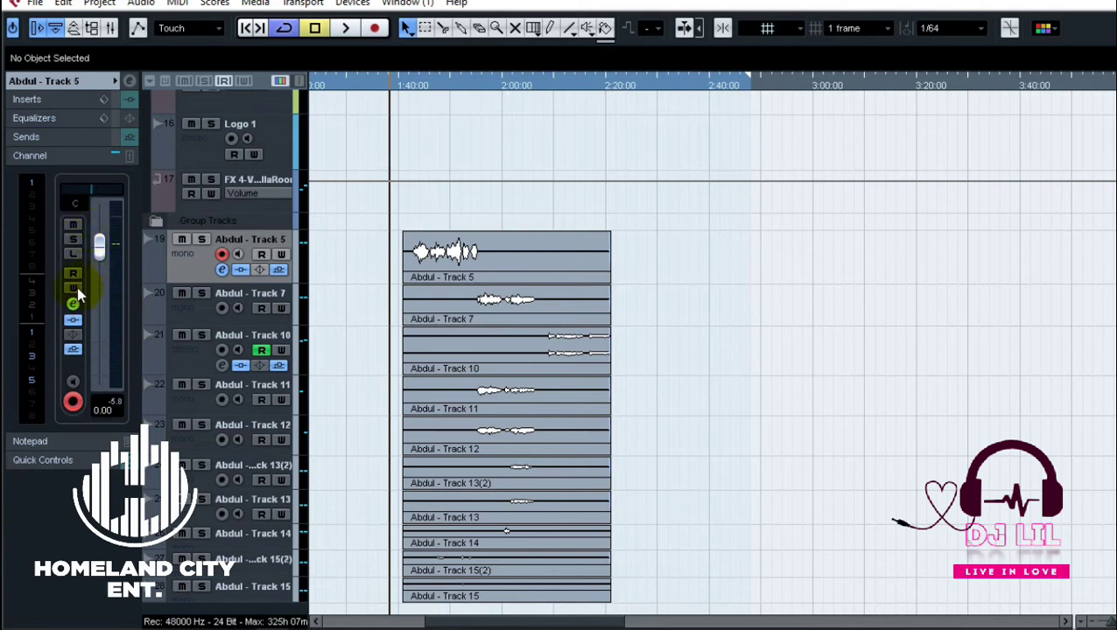
{"action": "left_click", "coordinate": [77, 287]}
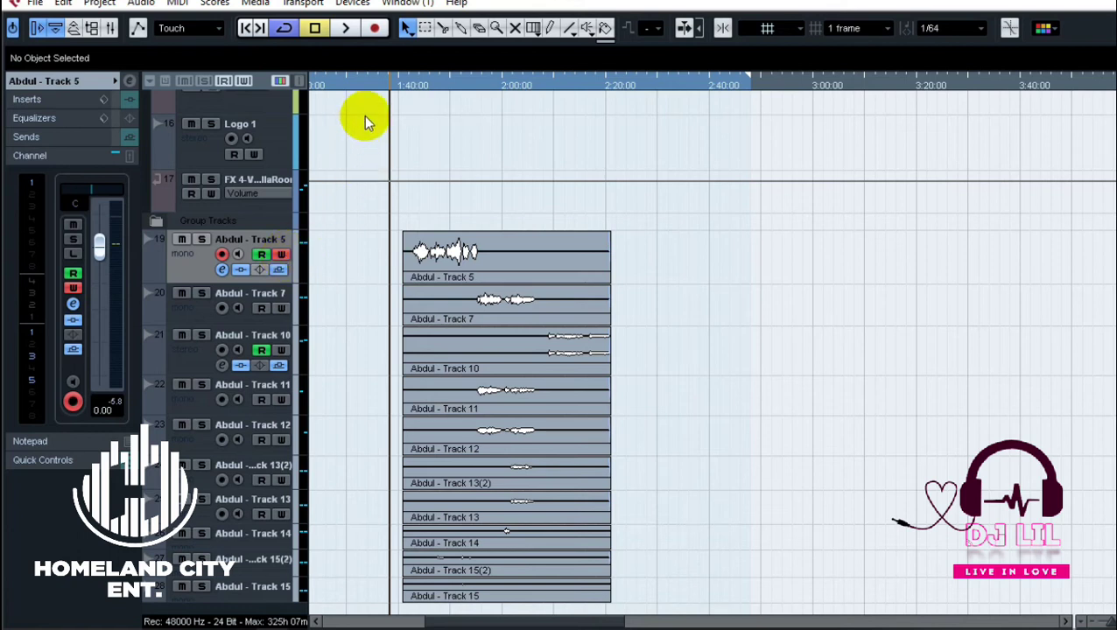
Record a Track 5 volume ride rising to about -0.9 dB, then pulled down to -63.2 dB.
{"action": "left_click", "coordinate": [366, 87]}
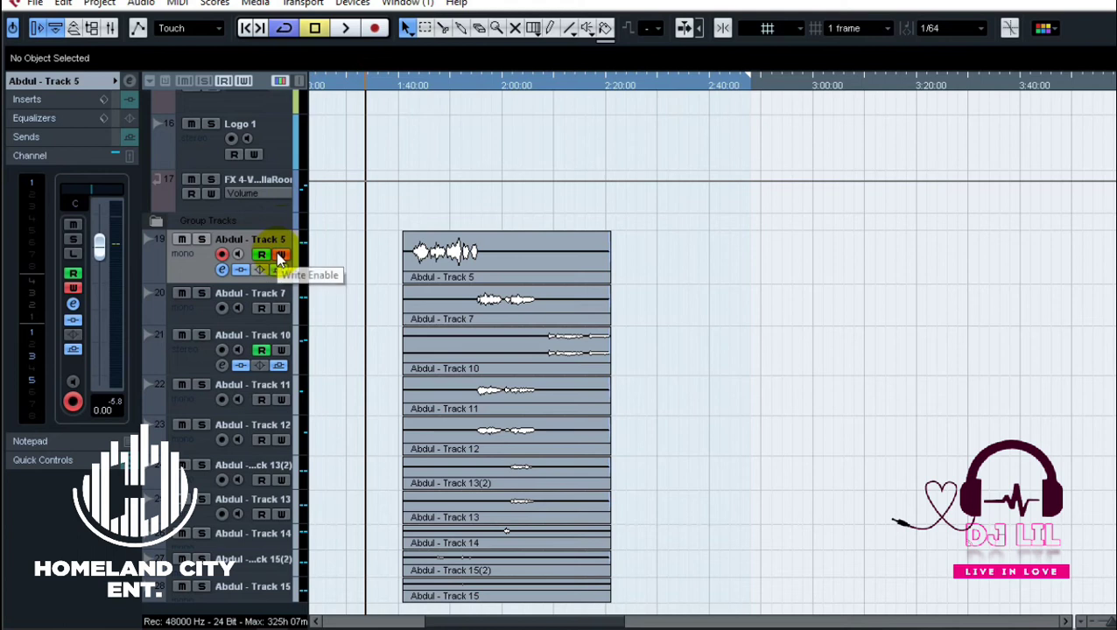
{"action": "key", "text": "space"}
{"action": "key", "text": "space"}
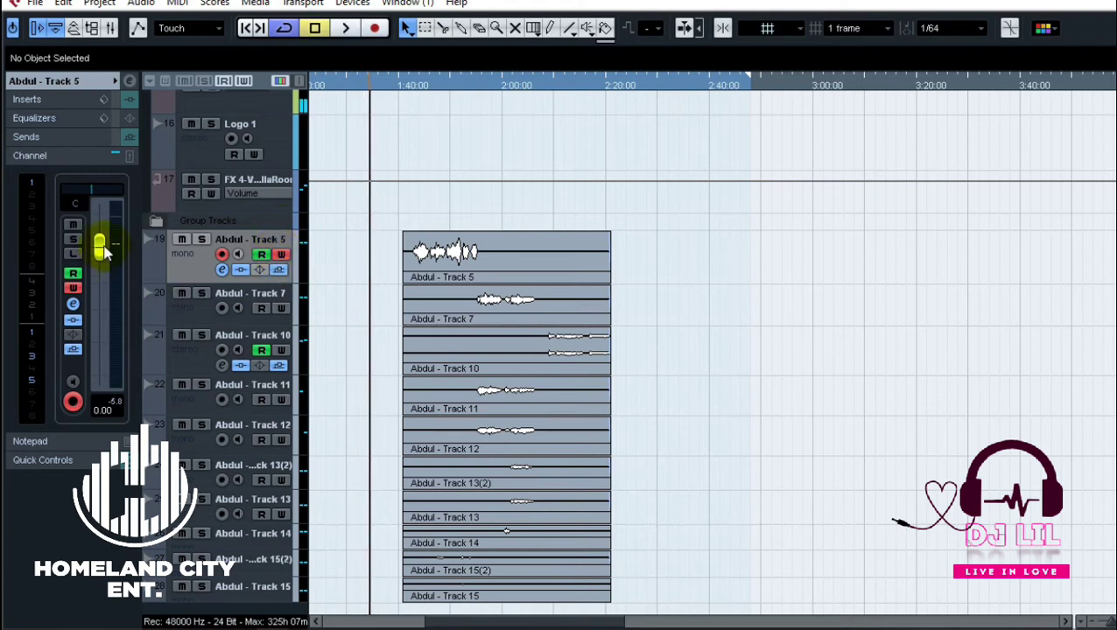
{"action": "left_click_drag", "start_coordinate": [109, 254], "coordinate": [116, 386]}
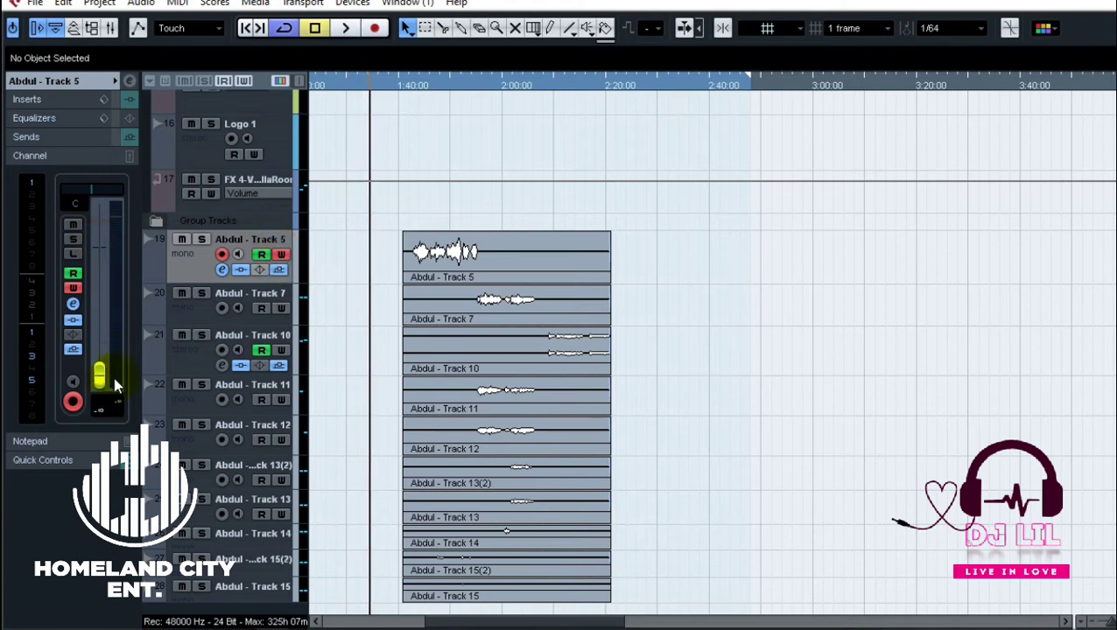
{"action": "key", "text": "space"}
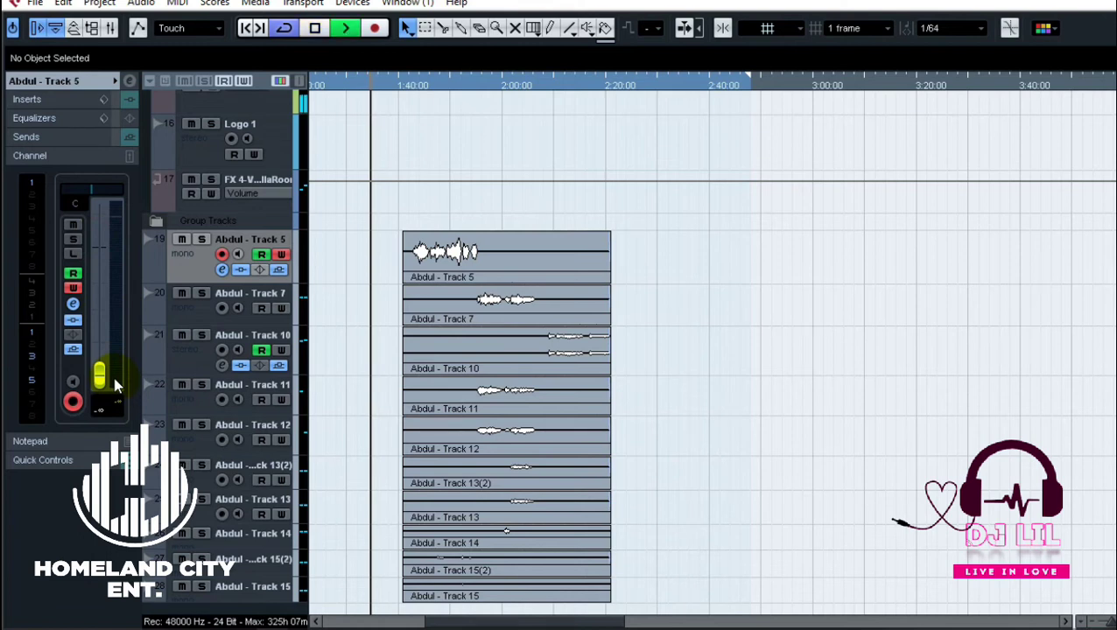
{"action": "left_click_drag", "start_coordinate": [99, 386], "coordinate": [110, 285]}
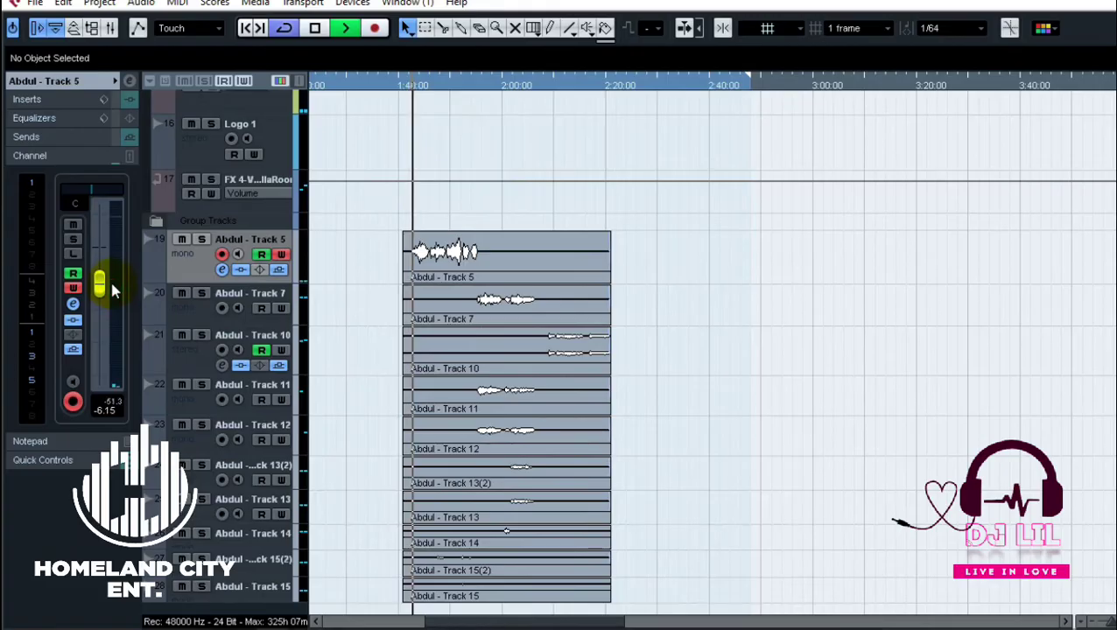
{"action": "left_click_drag", "start_coordinate": [103, 282], "coordinate": [103, 276]}
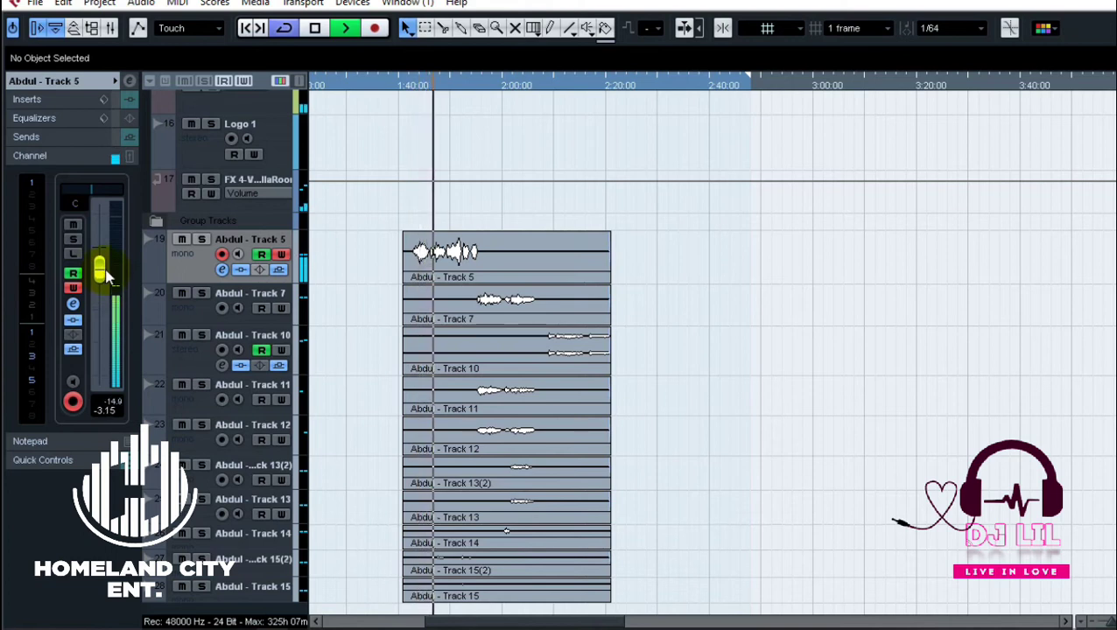
{"action": "left_click_drag", "start_coordinate": [105, 273], "coordinate": [107, 267]}
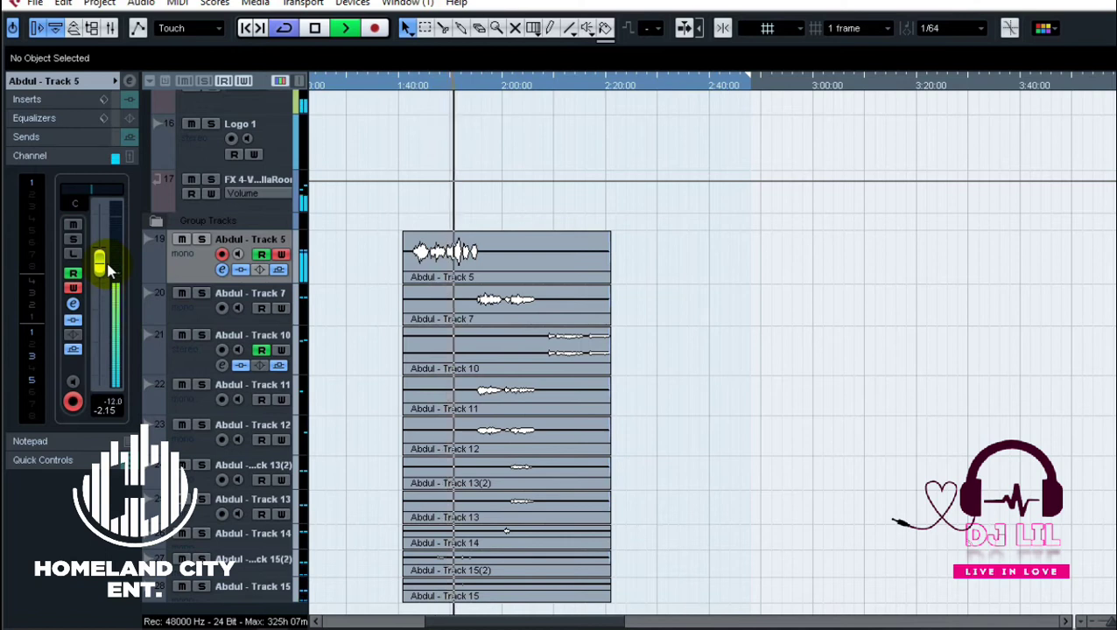
{"action": "left_click_drag", "start_coordinate": [107, 269], "coordinate": [106, 263]}
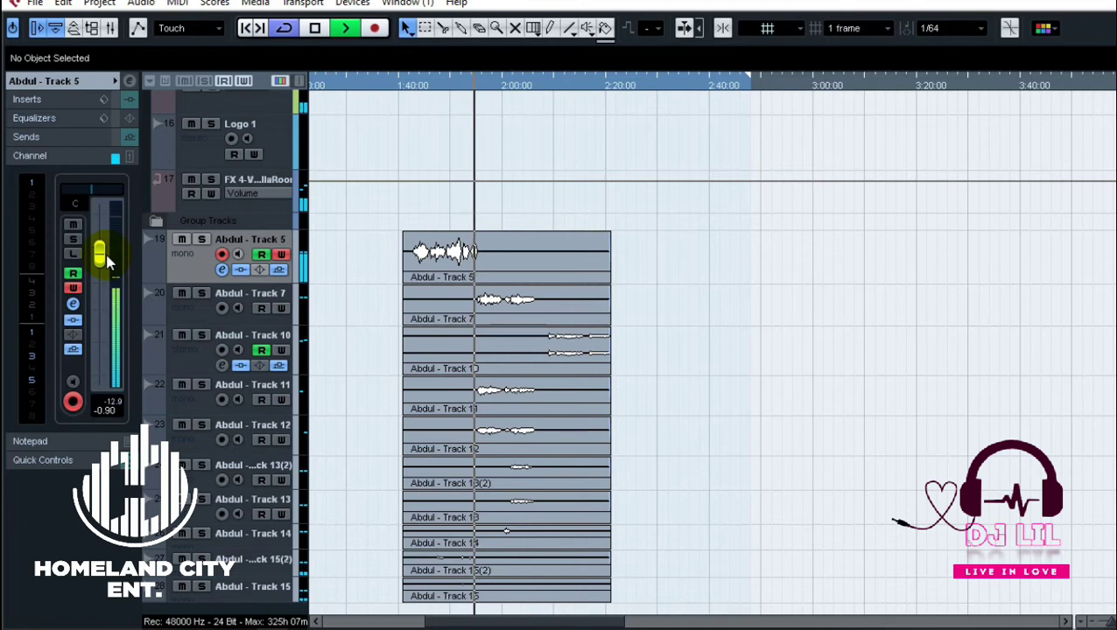
{"action": "left_click_drag", "start_coordinate": [107, 263], "coordinate": [110, 394]}
{"action": "key", "text": "space"}
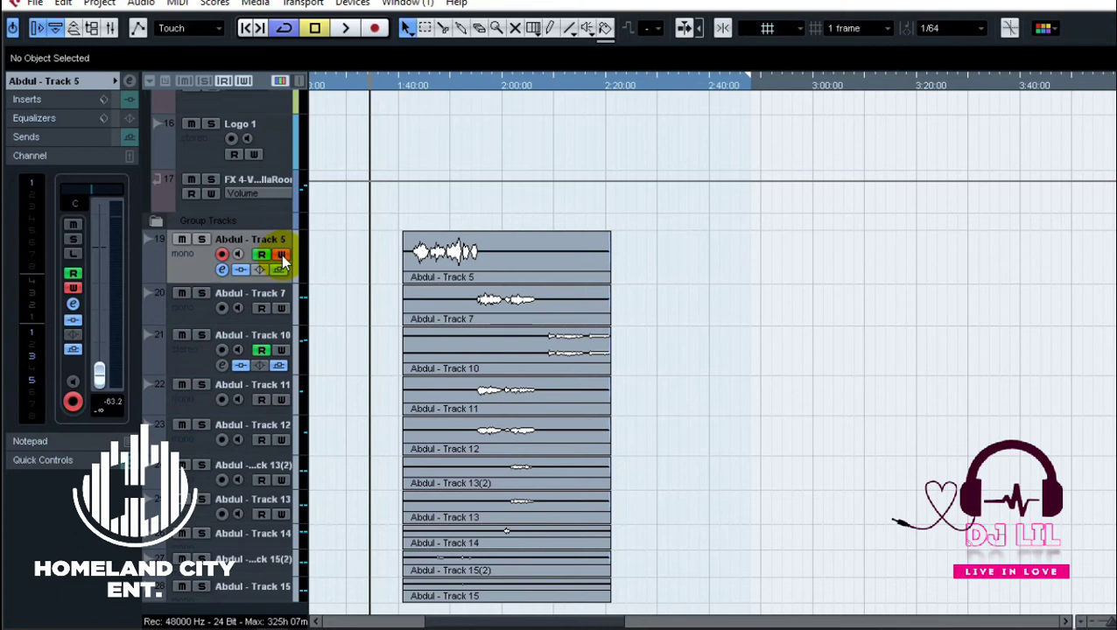
Disable write on Track 5 and play back its recorded volume curve peaking at -2.15 dB.
{"action": "left_click", "coordinate": [282, 255]}
{"action": "key", "text": "space"}
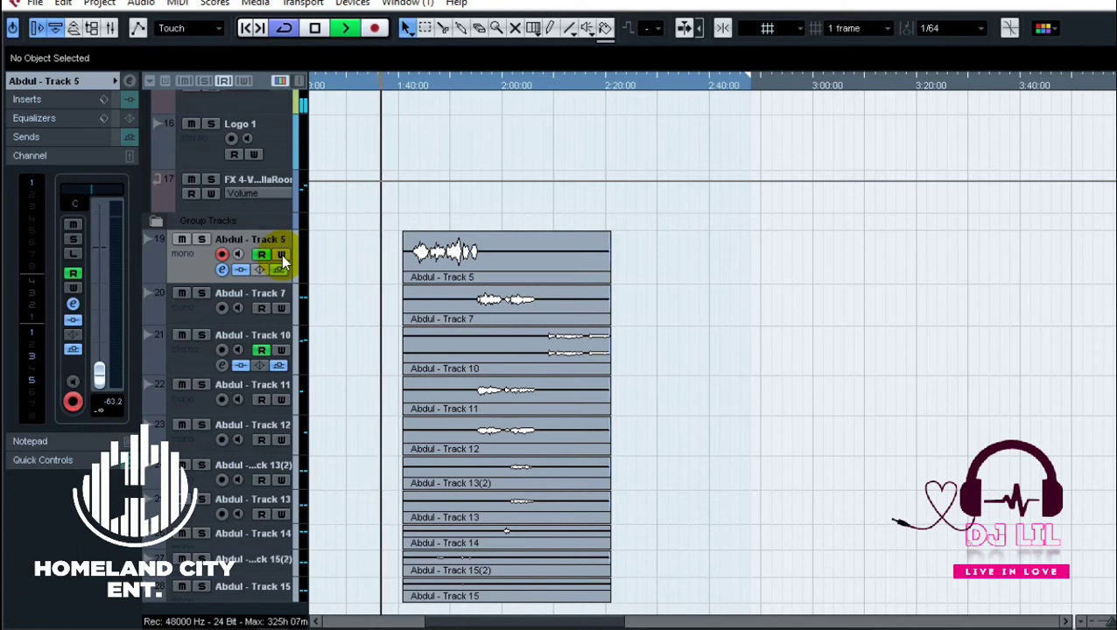
{"action": "key", "text": "space"}
{"action": "key", "text": "space"}
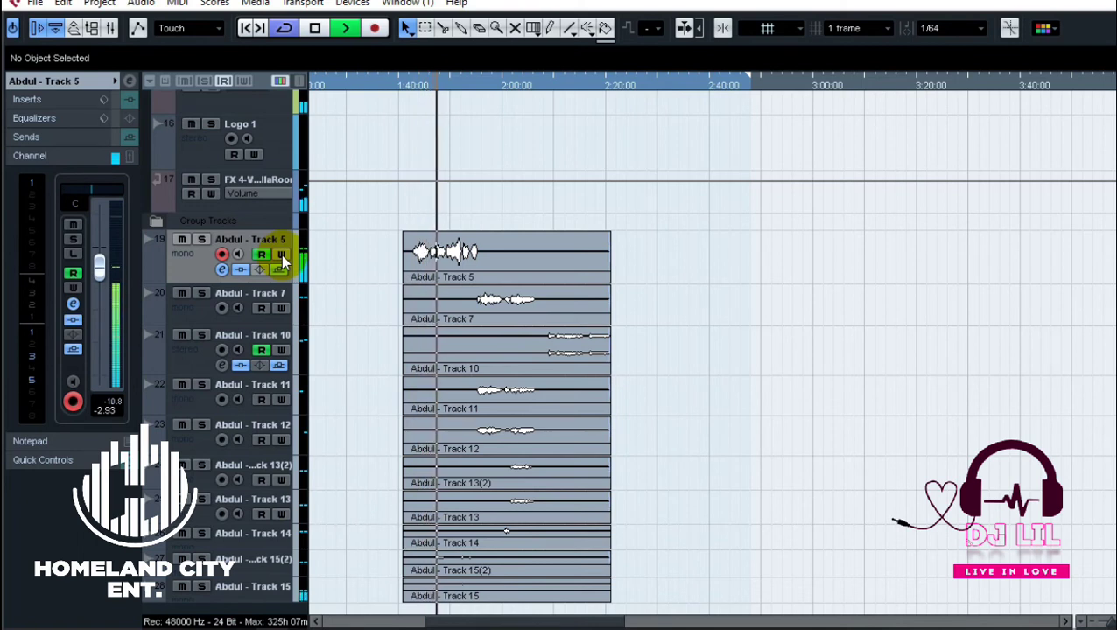
{"action": "key", "text": "space"}
Drag Track 5's volume automation peak earlier and higher into a ~0.36 dB plateau, then hide the lane.
{"action": "left_click", "coordinate": [149, 273]}
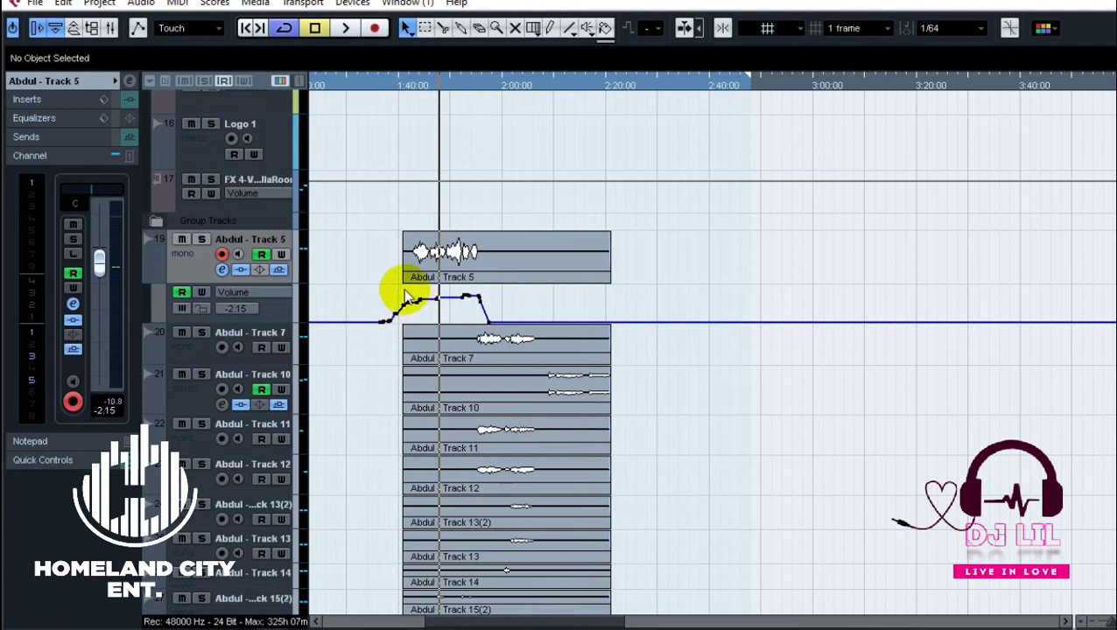
{"action": "left_click_drag", "start_coordinate": [403, 291], "coordinate": [457, 313]}
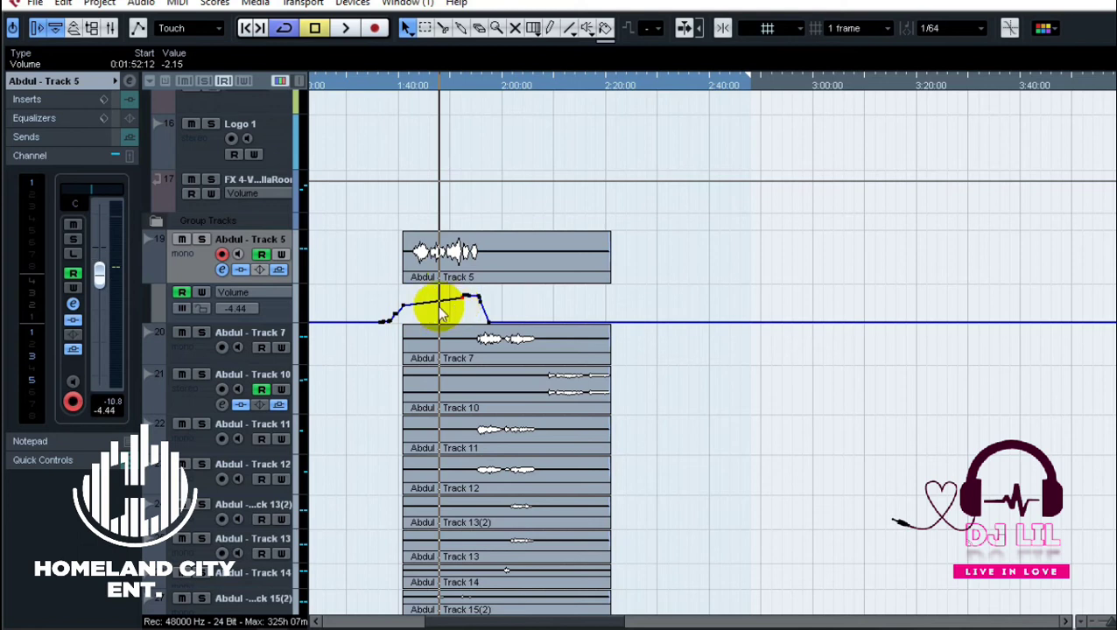
{"action": "left_click", "coordinate": [462, 302]}
{"action": "mouse_move", "coordinate": [462, 302]}
{"action": "left_mouse_down"}
{"action": "mouse_move", "coordinate": [406, 300]}
{"action": "mouse_move", "coordinate": [462, 304]}
{"action": "mouse_move", "coordinate": [446, 294]}
{"action": "left_mouse_up"}
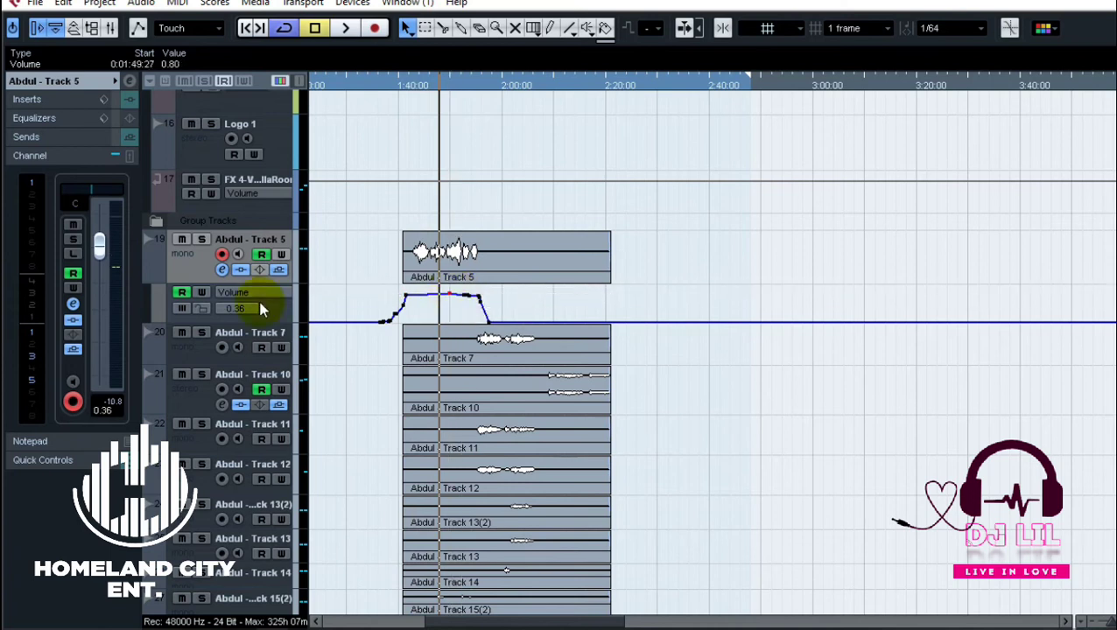
{"action": "left_click", "coordinate": [151, 274]}
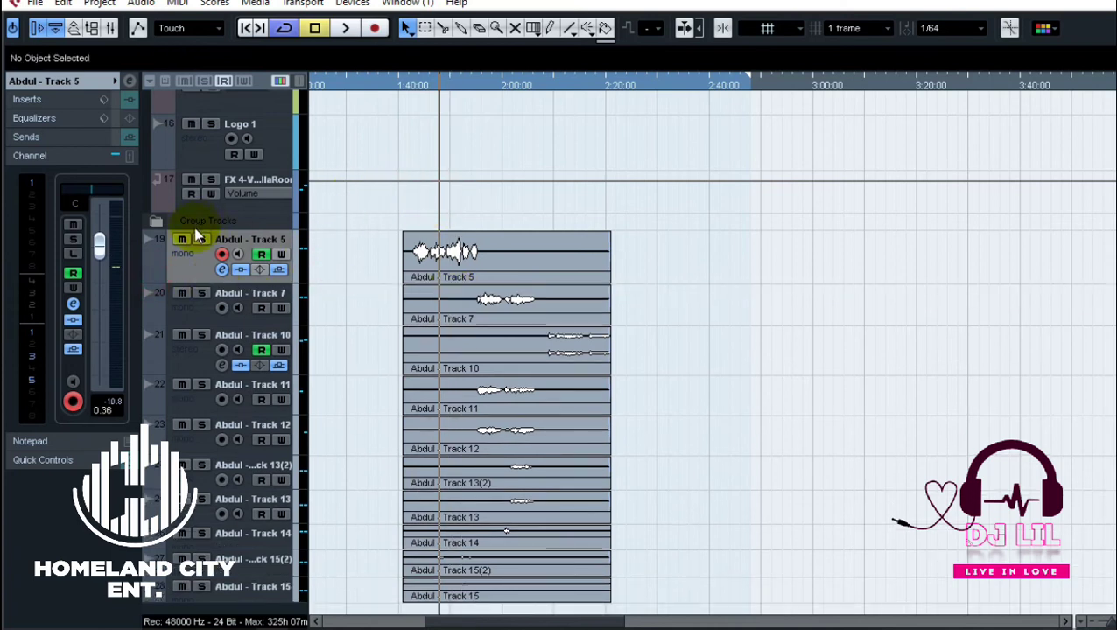
In Track 5's Channel Settings, enable Write and record a 4.8 dB high shelf near 10856 Hz during playback.
{"action": "left_click", "coordinate": [223, 271]}
{"action": "left_click", "coordinate": [223, 270]}
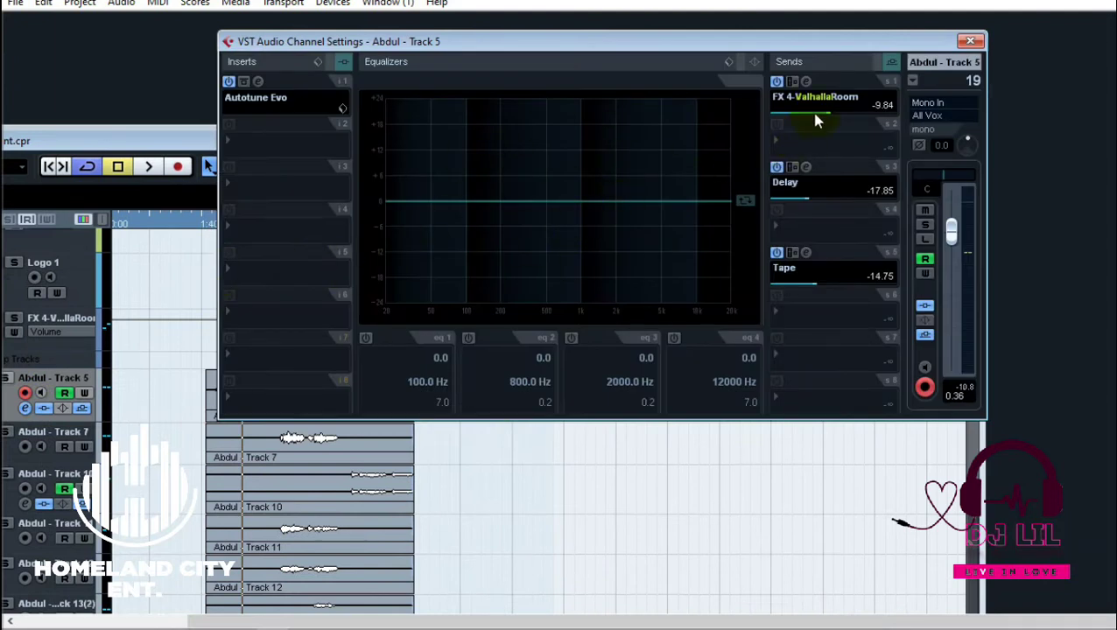
{"action": "left_click", "coordinate": [926, 274]}
{"action": "key", "text": "space"}
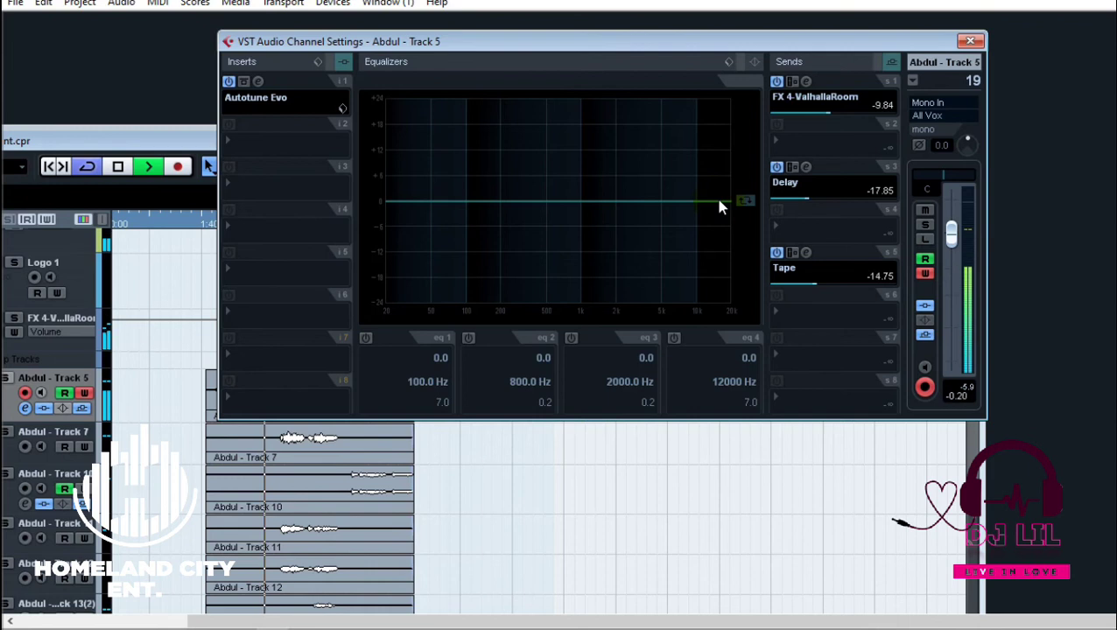
{"action": "left_click_drag", "start_coordinate": [718, 202], "coordinate": [635, 156]}
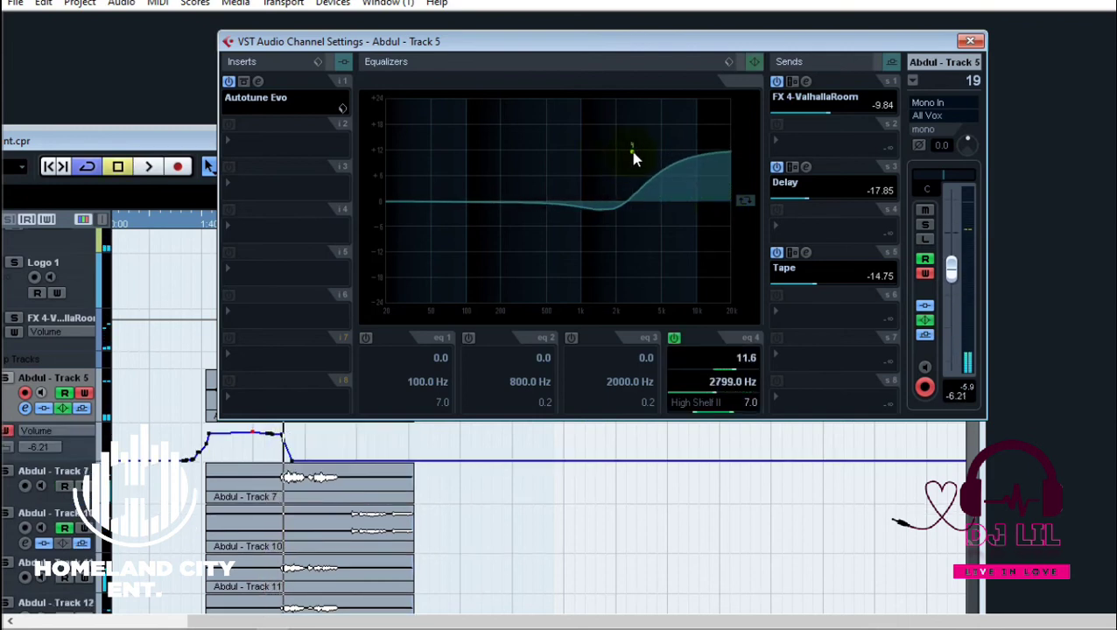
Replay from the vocal start and write a -23 dB low shelf at 30 Hz with EQ band 1.
{"action": "left_click", "coordinate": [203, 223]}
{"action": "key", "text": "space"}
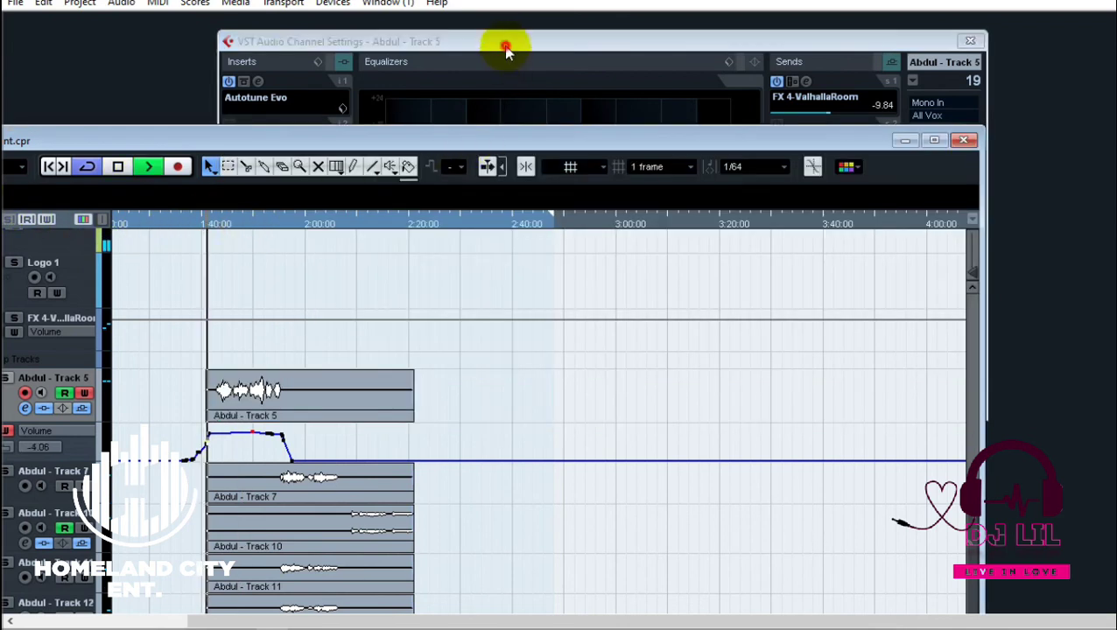
{"action": "left_click", "coordinate": [505, 44]}
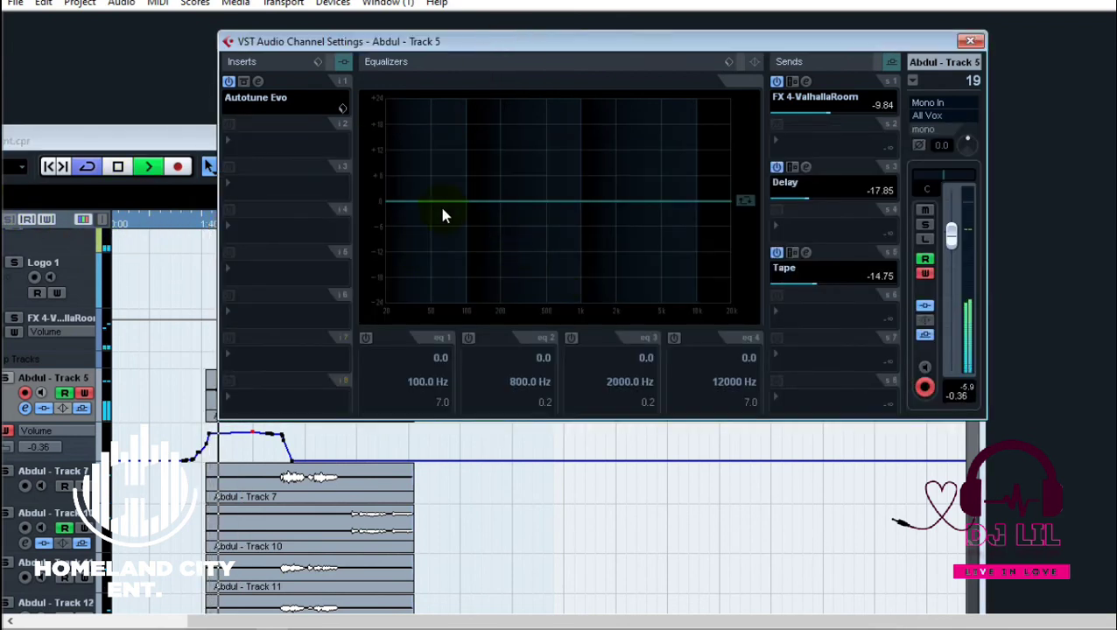
{"action": "left_click", "coordinate": [494, 202]}
{"action": "left_click_drag", "start_coordinate": [495, 203], "coordinate": [410, 306]}
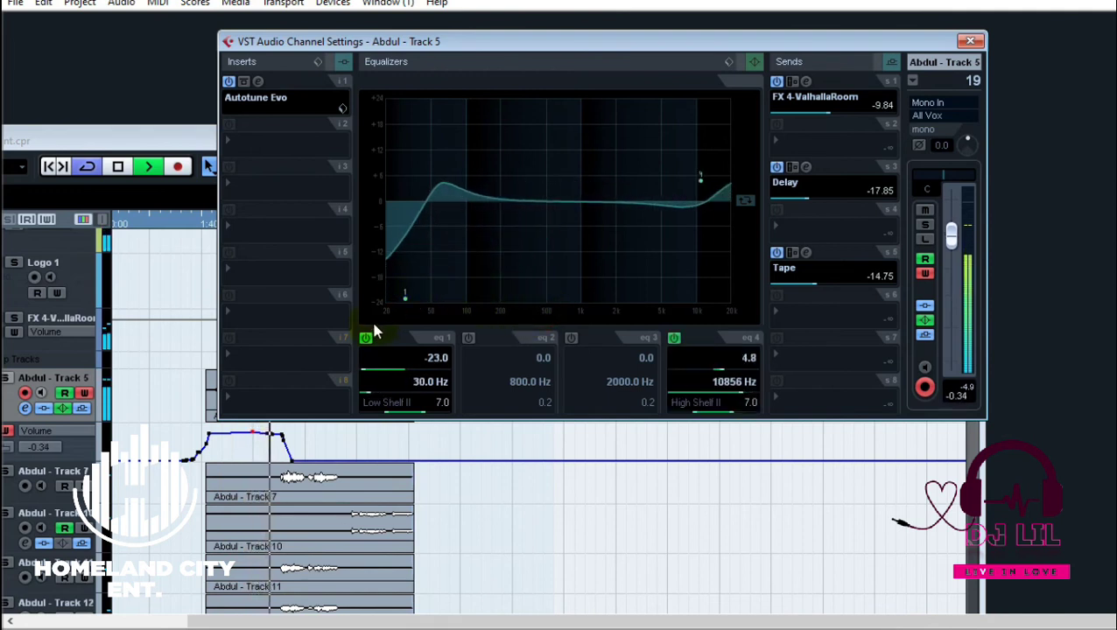
Switch off the low EQ band so all four bands return to 0 dB.
{"action": "left_click", "coordinate": [365, 338]}
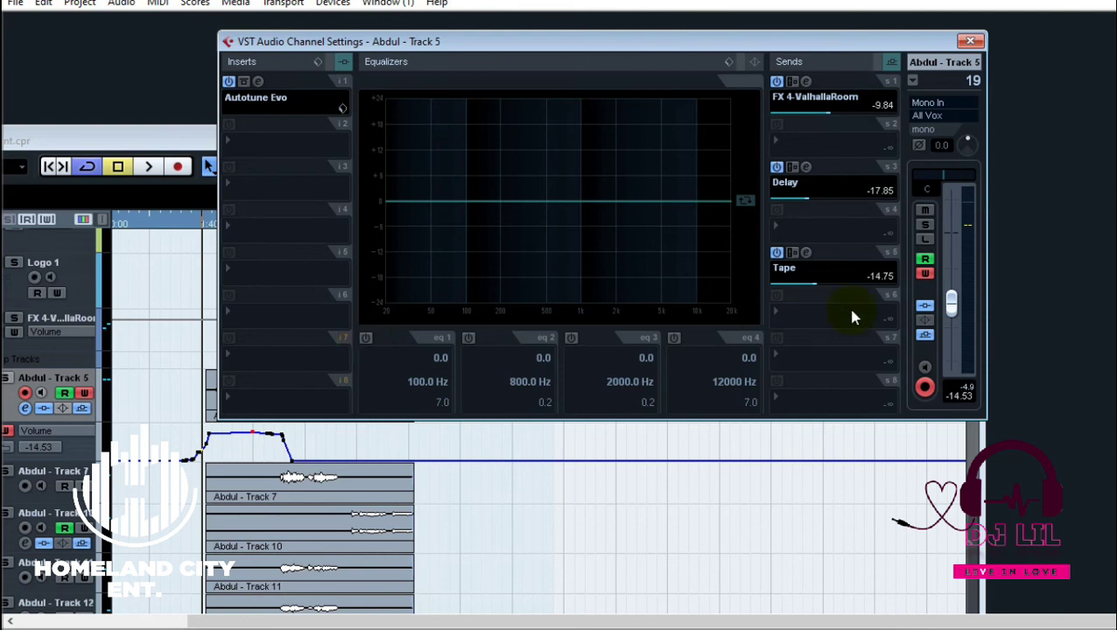
Turn off Write automation on Track 5's channel strip, leaving Read enabled.
{"action": "left_click", "coordinate": [930, 272]}
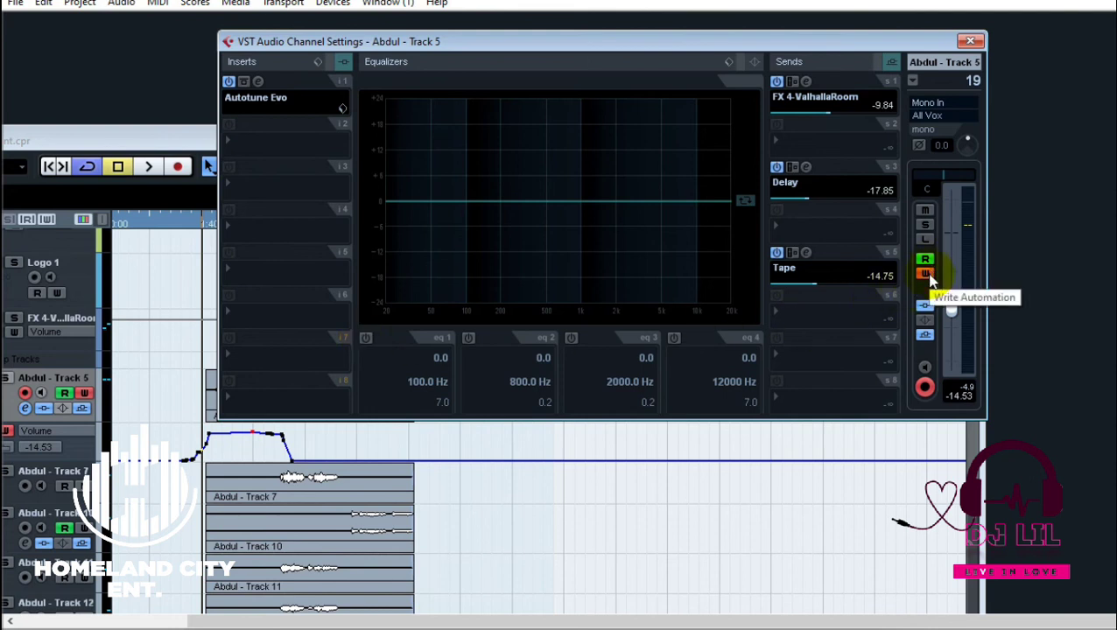
{"action": "left_click", "coordinate": [928, 274]}
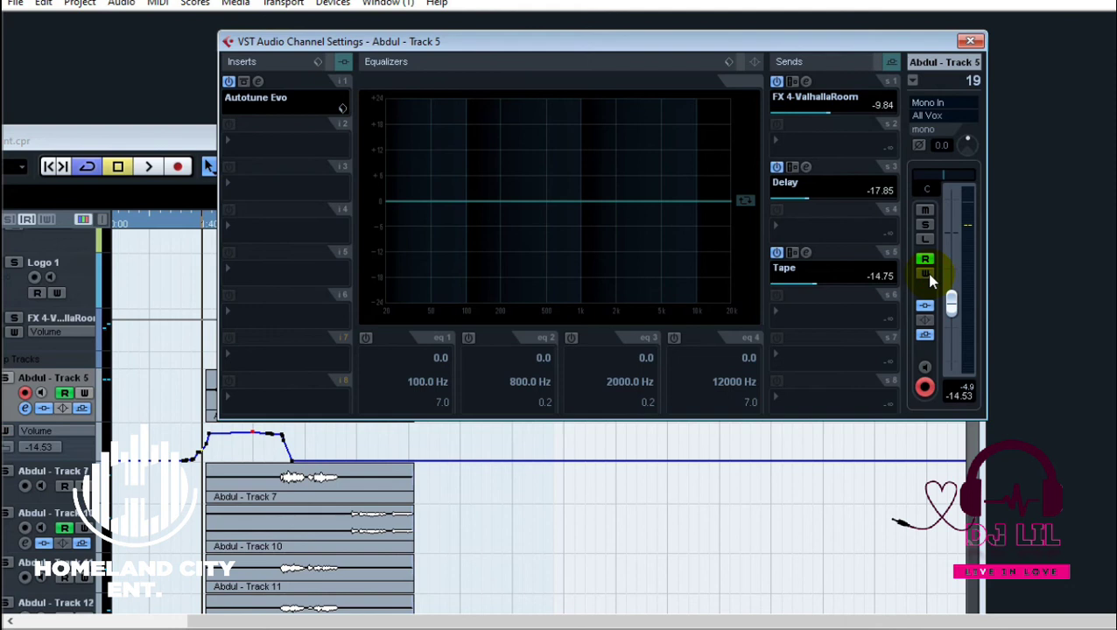